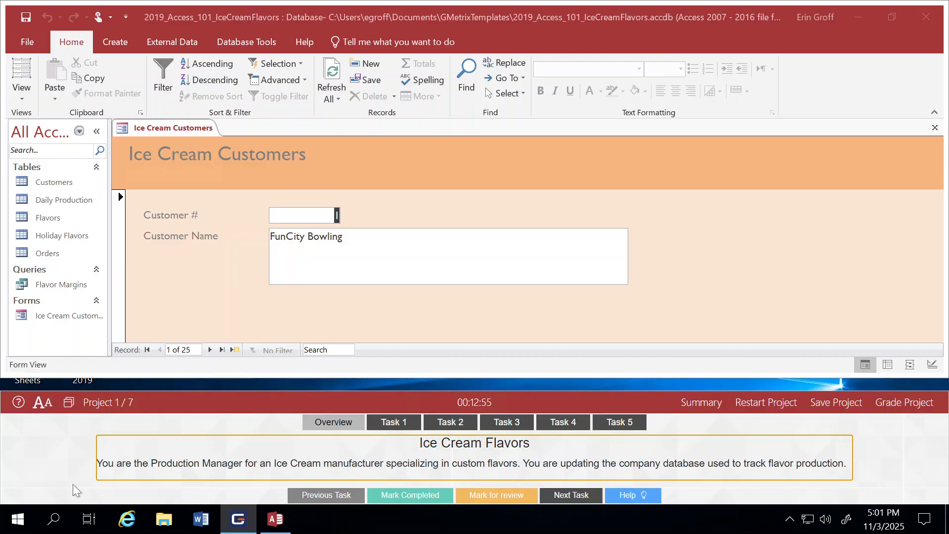
Show Task 1 and add the Customers and Orders tables to the database's relationships layout
{"action": "left_click", "coordinate": [389, 424]}
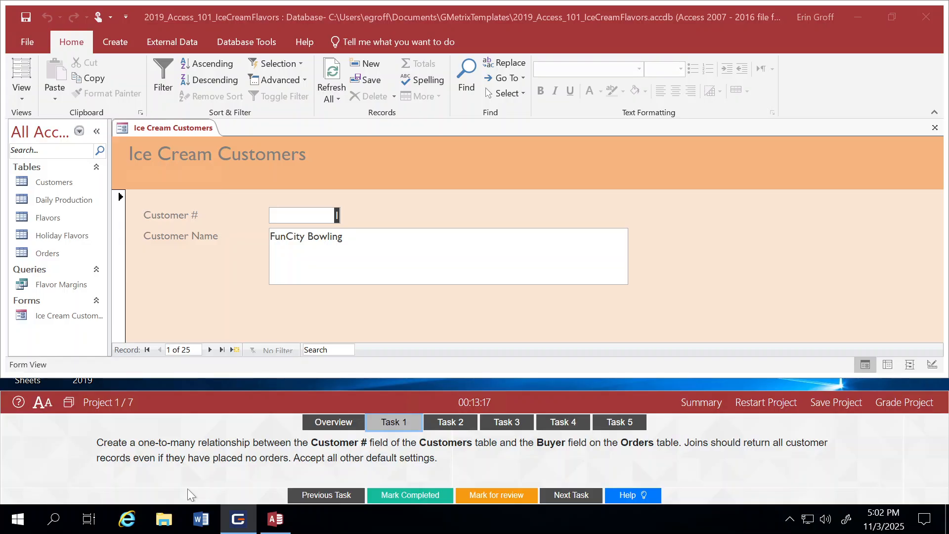
{"action": "left_click", "coordinate": [234, 42]}
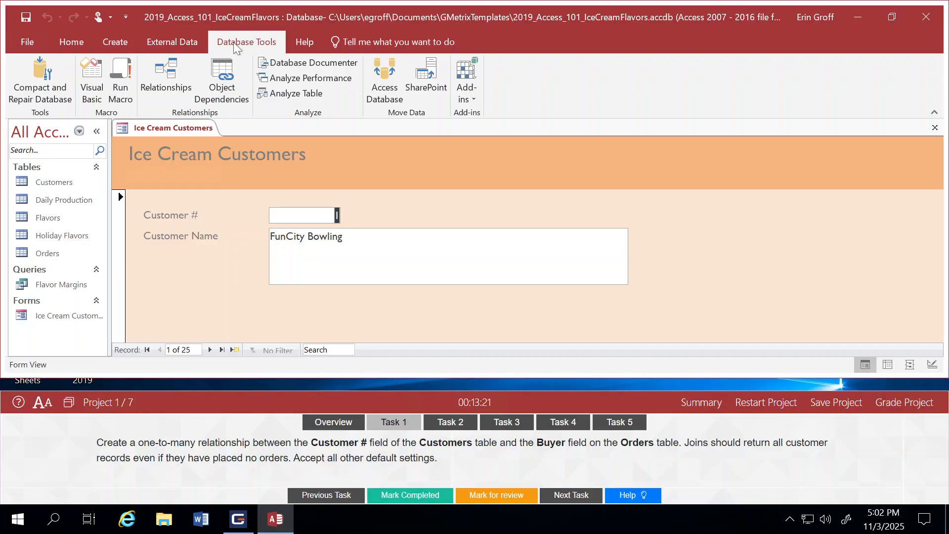
{"action": "left_click", "coordinate": [160, 78]}
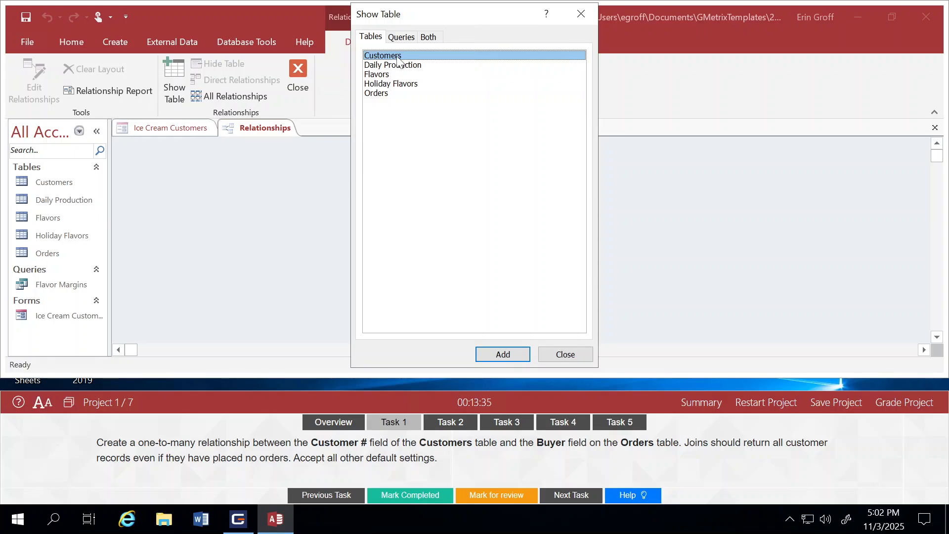
{"action": "left_click", "coordinate": [389, 95], "text": "ctrl"}
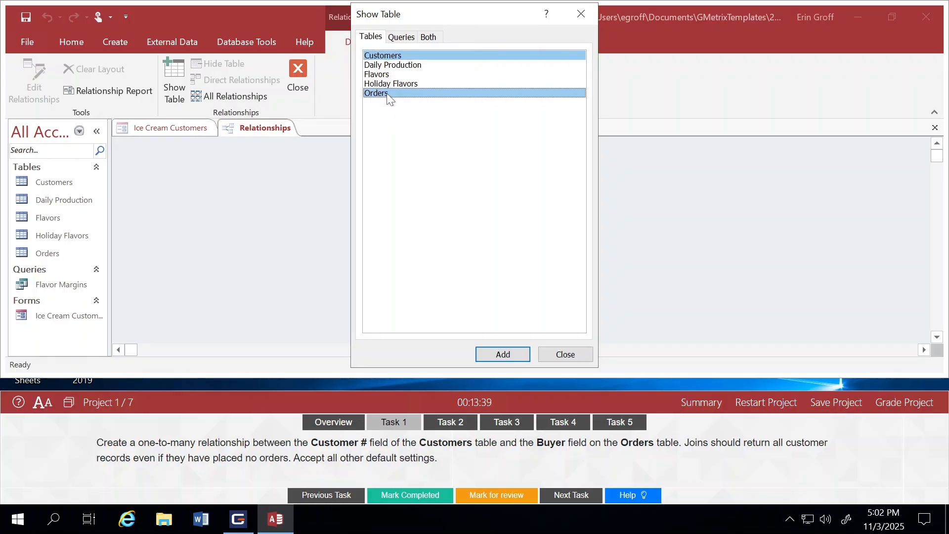
{"action": "left_click", "coordinate": [505, 353]}
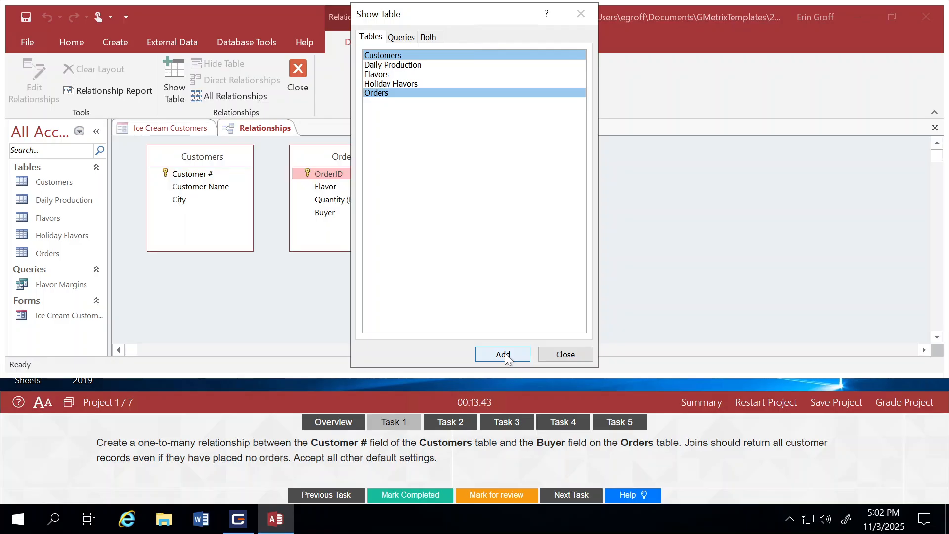
{"action": "left_click", "coordinate": [565, 355]}
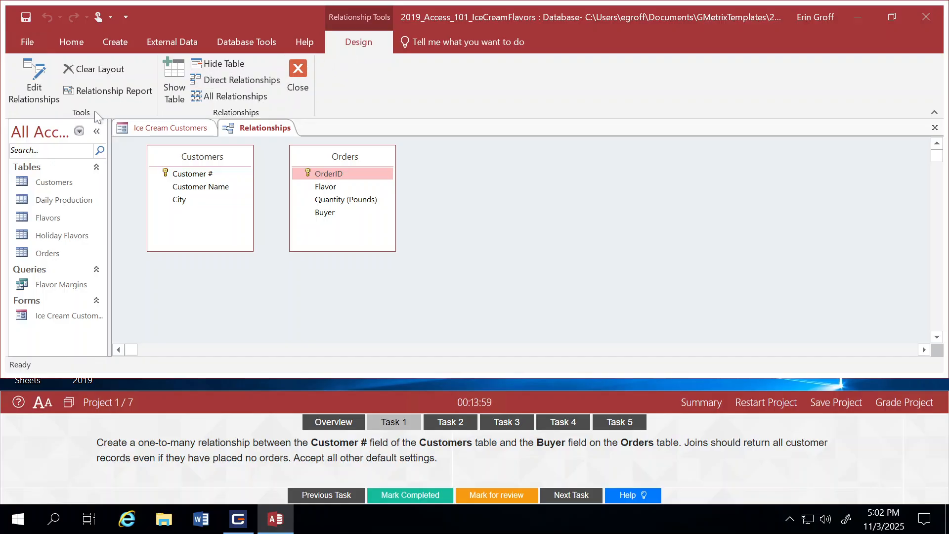
Define a new relationship from the Customer # column of Customers to the Buyer column of Orders
{"action": "left_click", "coordinate": [43, 85]}
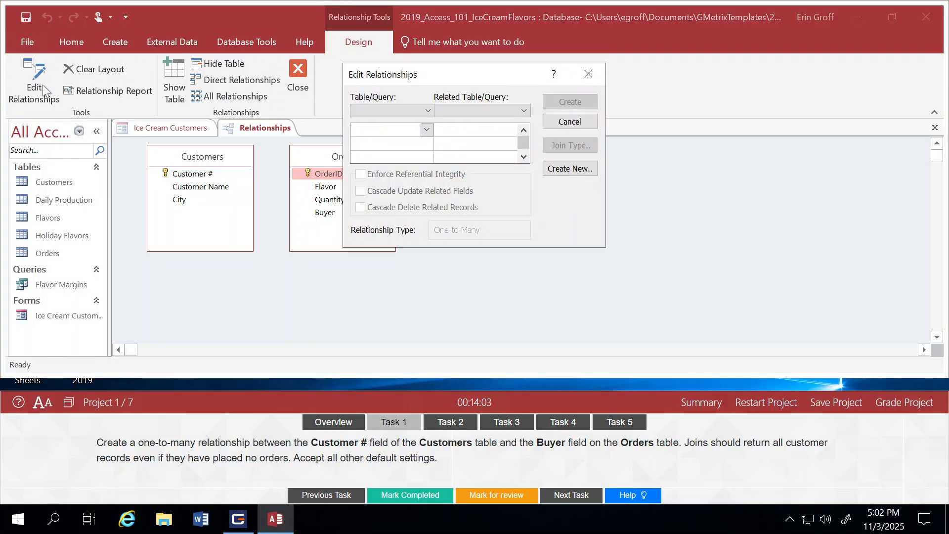
{"action": "left_click_drag", "start_coordinate": [432, 74], "coordinate": [440, 118]}
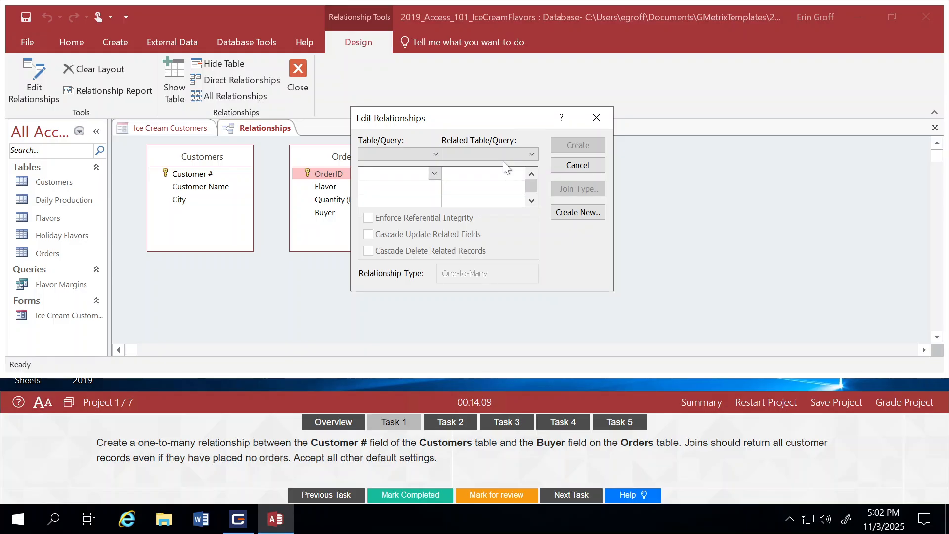
{"action": "left_click", "coordinate": [583, 213]}
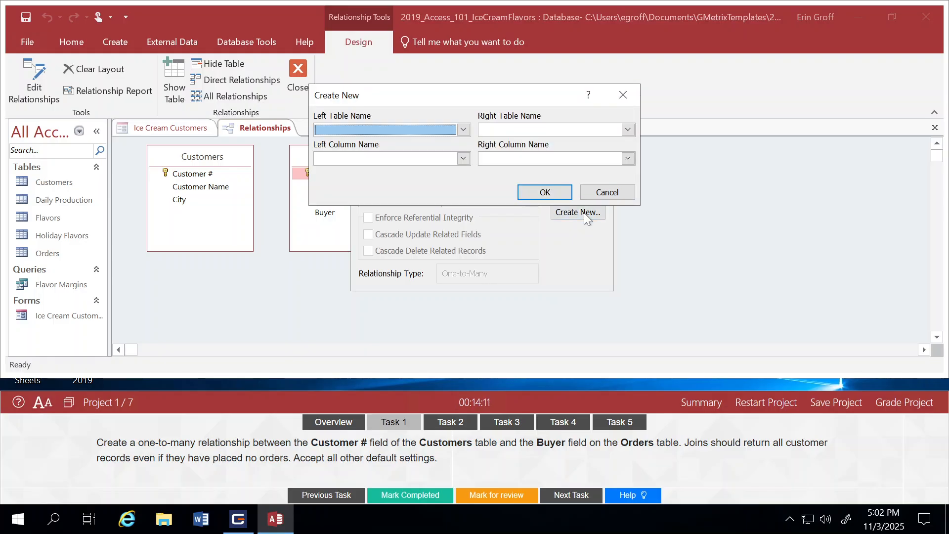
{"action": "left_click", "coordinate": [464, 130]}
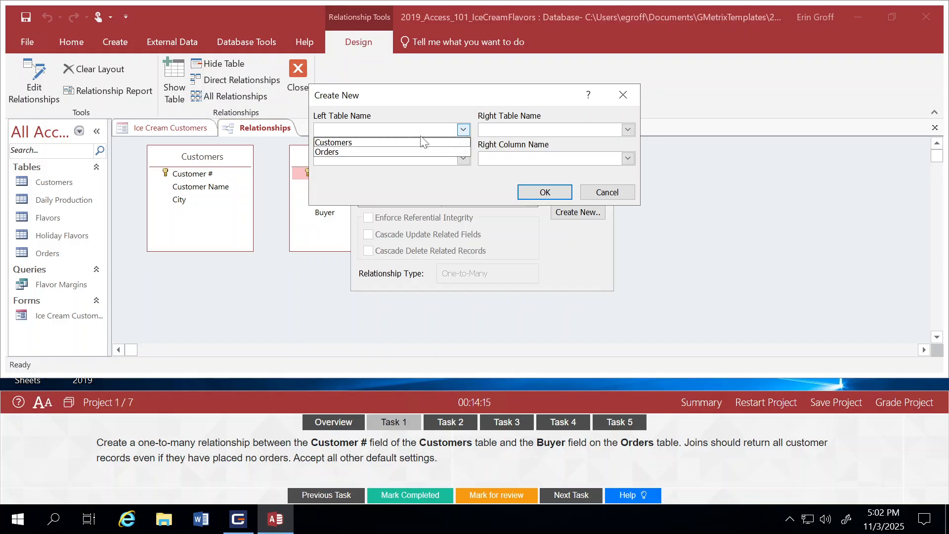
{"action": "left_click", "coordinate": [372, 142]}
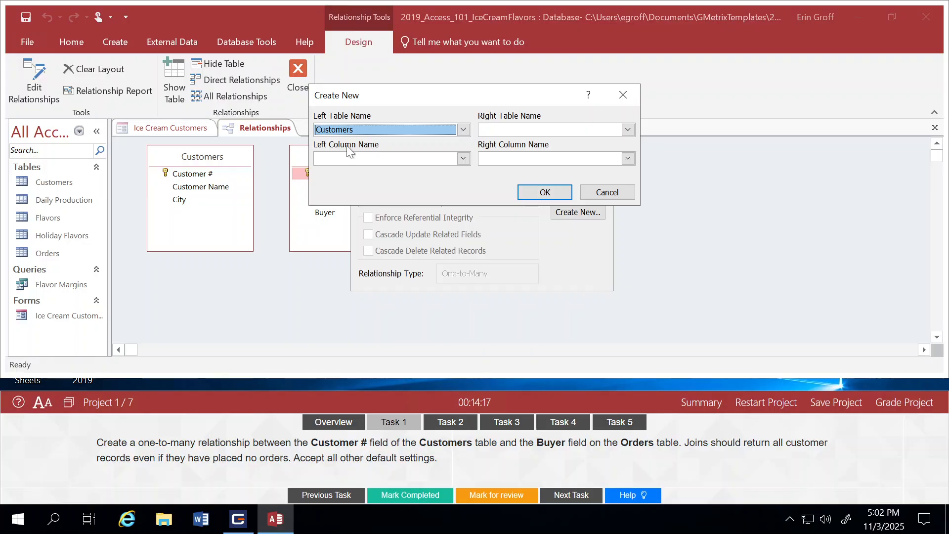
{"action": "left_click", "coordinate": [463, 158]}
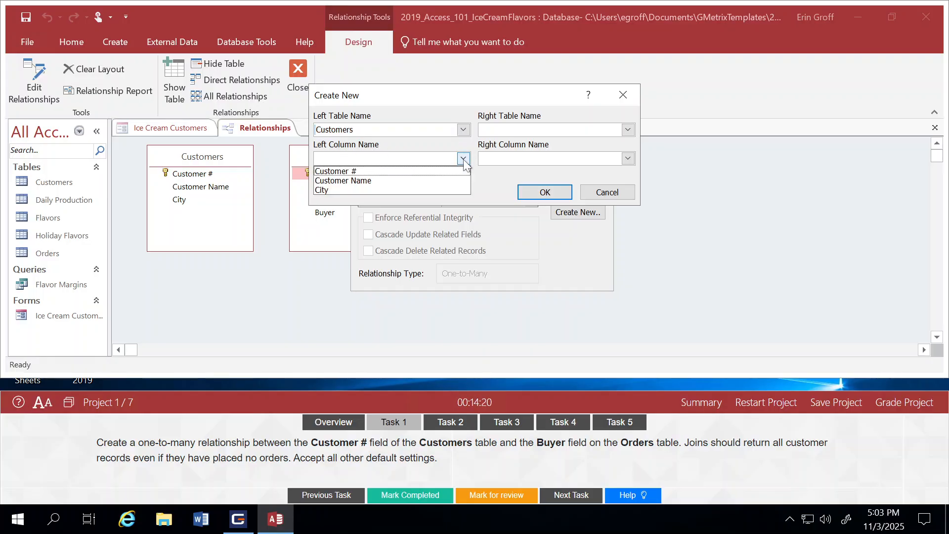
{"action": "left_click", "coordinate": [331, 172]}
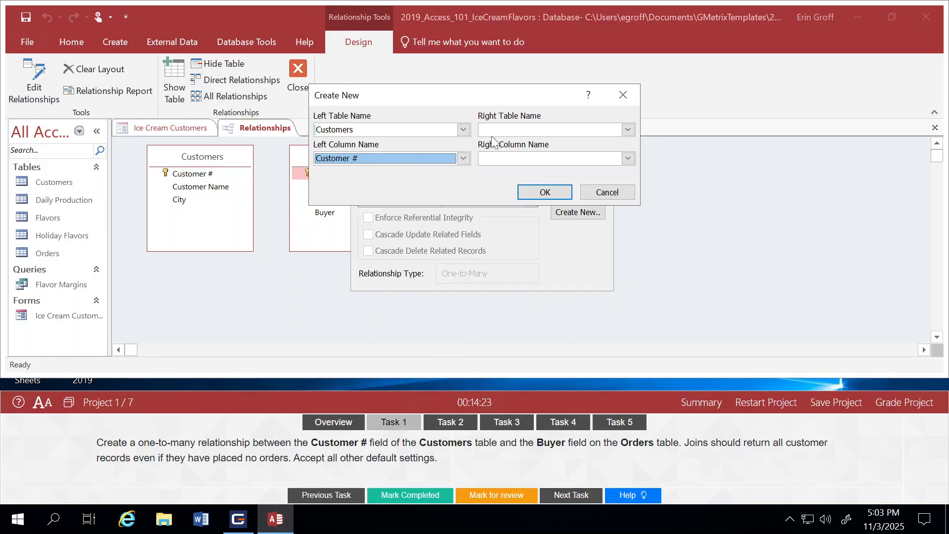
{"action": "left_click", "coordinate": [628, 130]}
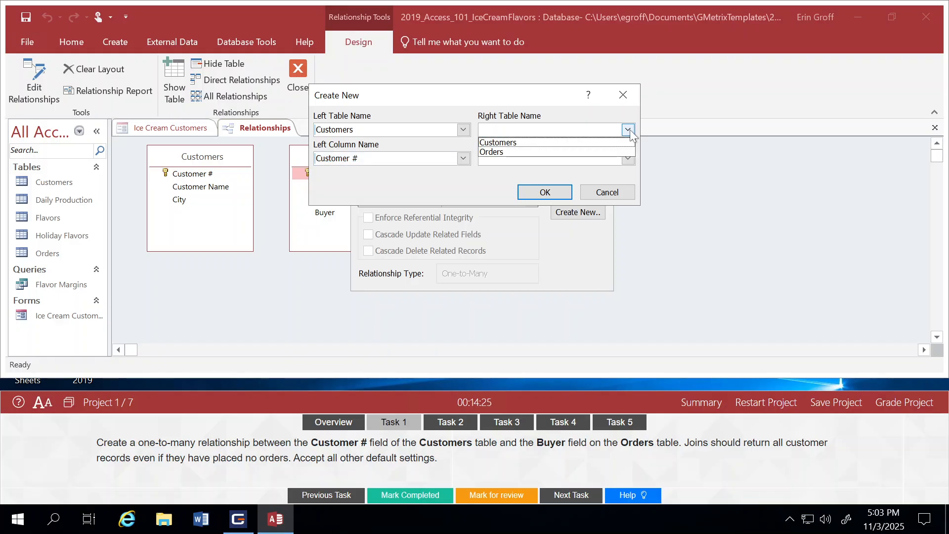
{"action": "left_click", "coordinate": [508, 152]}
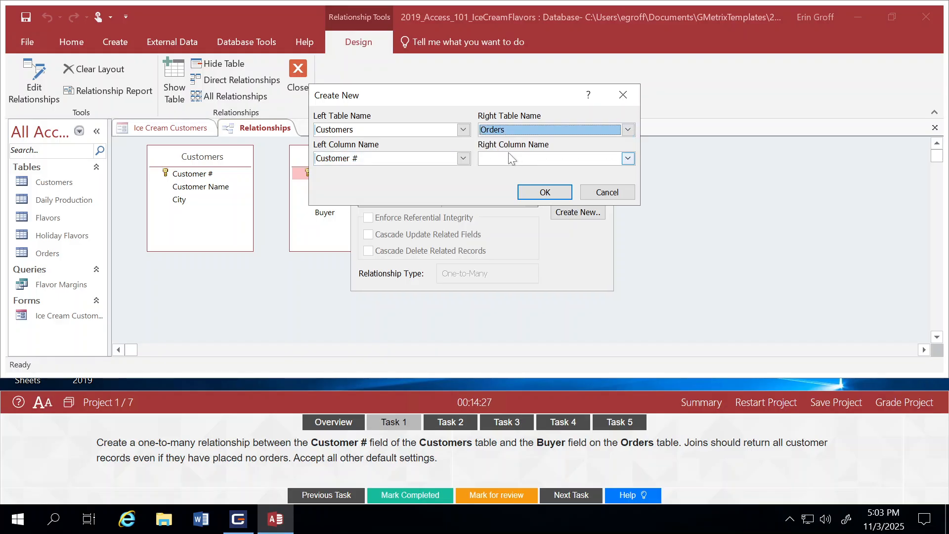
{"action": "left_click", "coordinate": [628, 159]}
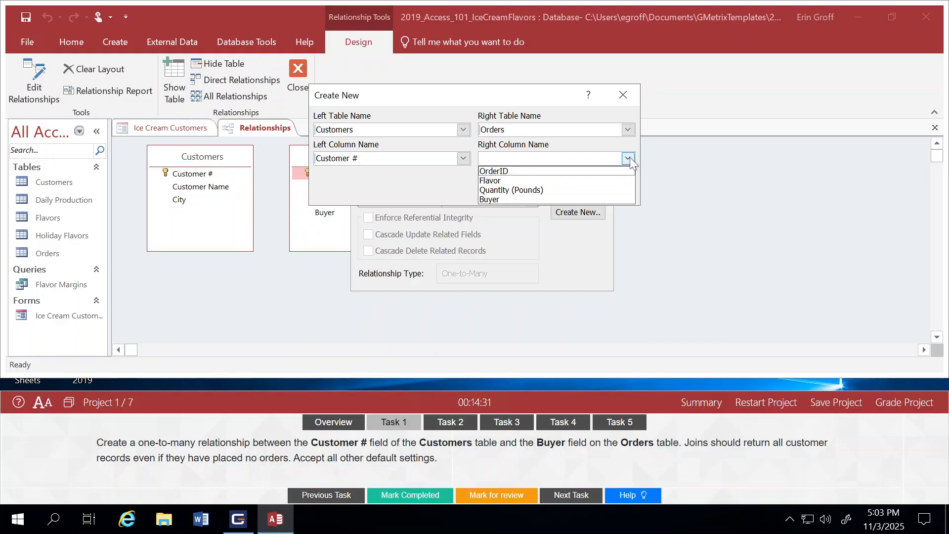
{"action": "left_click", "coordinate": [496, 200]}
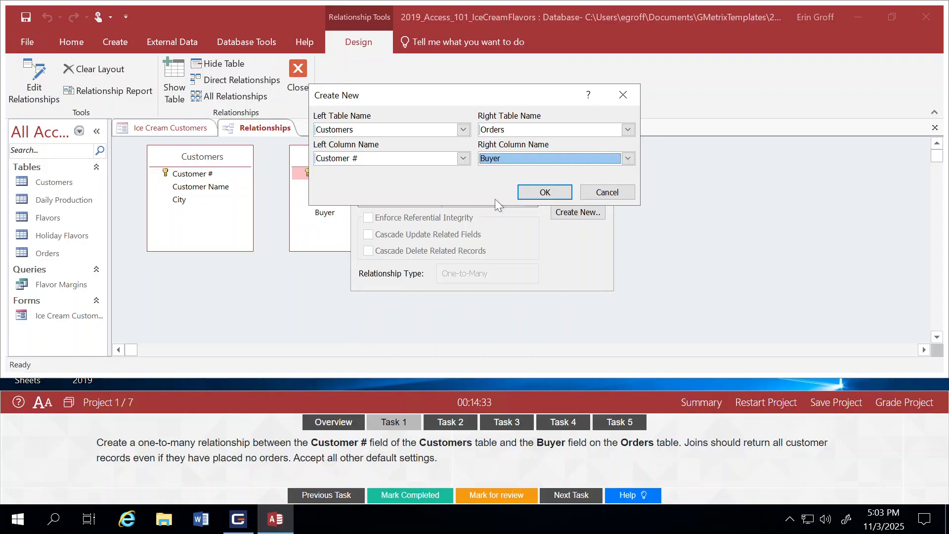
{"action": "left_click", "coordinate": [545, 193]}
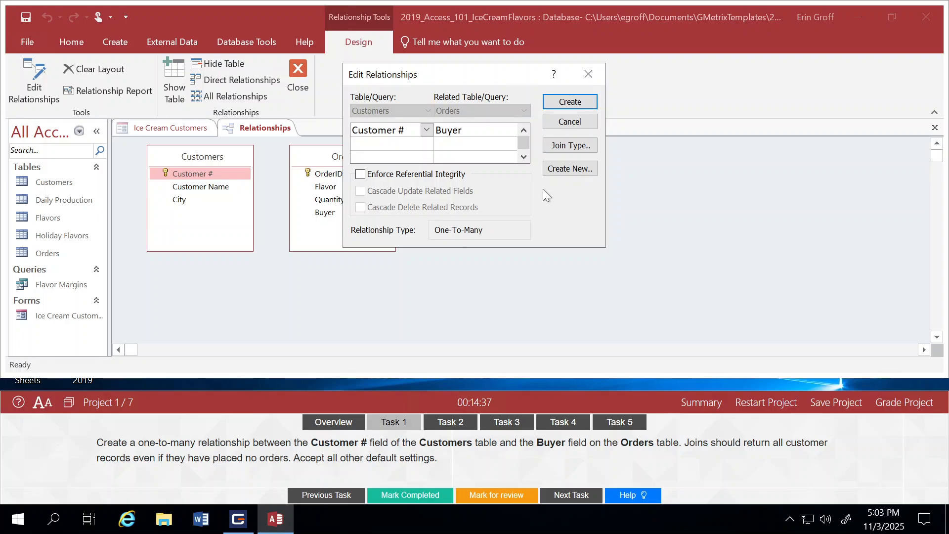
Create the relationship with a join that includes all records from Customers and only matching Orders, and mark Task 1 completed
{"action": "left_click", "coordinate": [568, 146]}
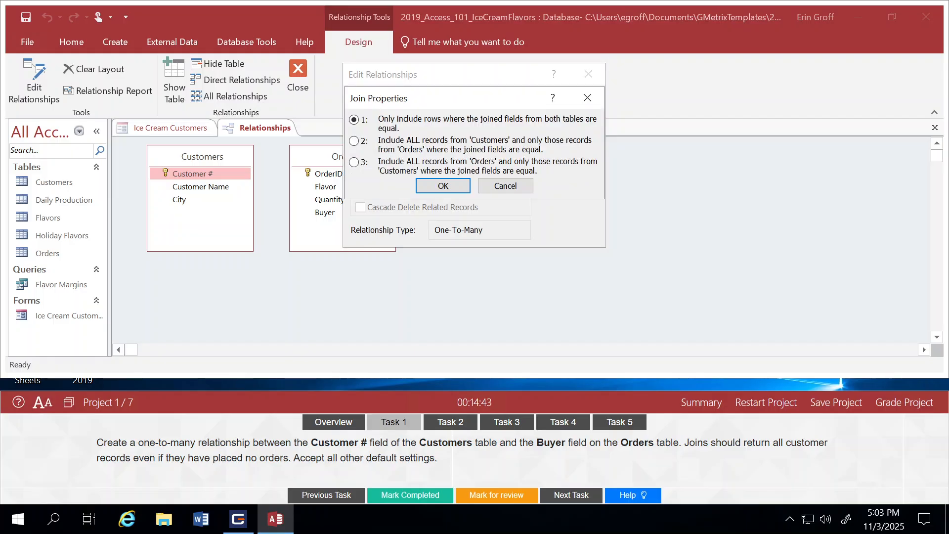
{"action": "left_click", "coordinate": [354, 141]}
{"action": "left_click", "coordinate": [451, 189]}
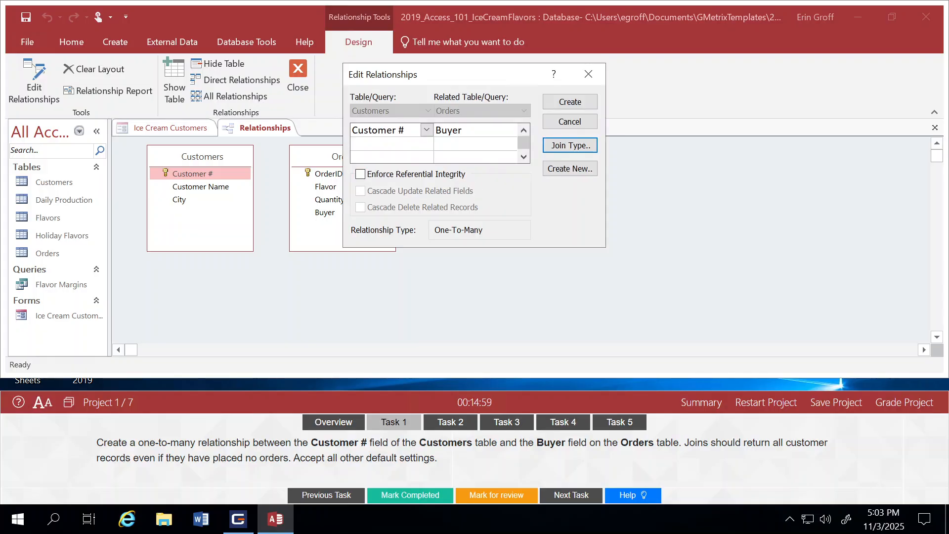
{"action": "left_click", "coordinate": [571, 103]}
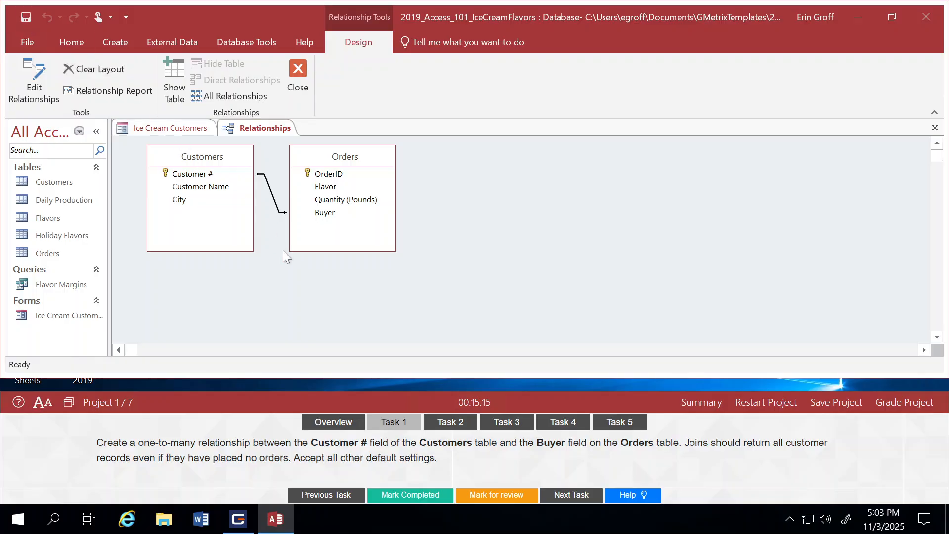
{"action": "left_click", "coordinate": [418, 495]}
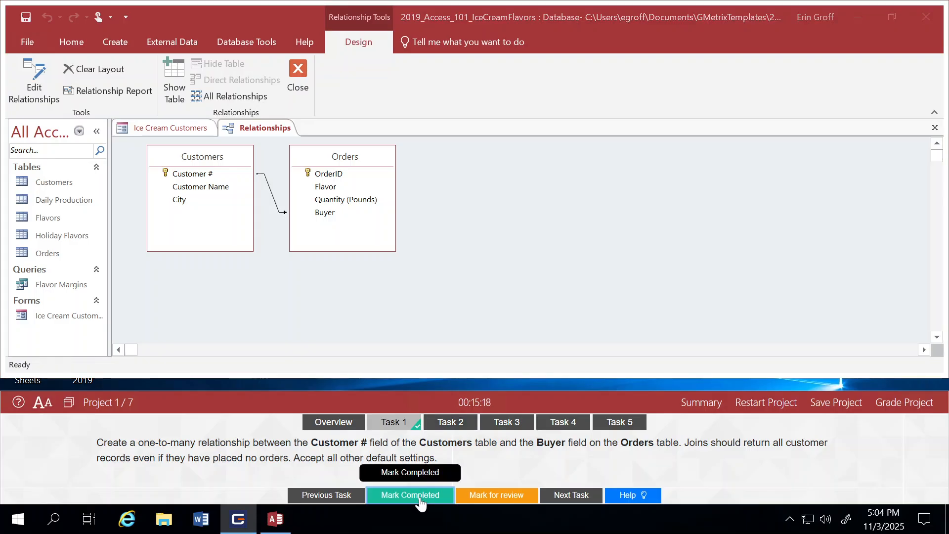
For Task 2, set FlavorID as the primary key of the Daily Production table, save it and mark the task completed
{"action": "left_click", "coordinate": [571, 495]}
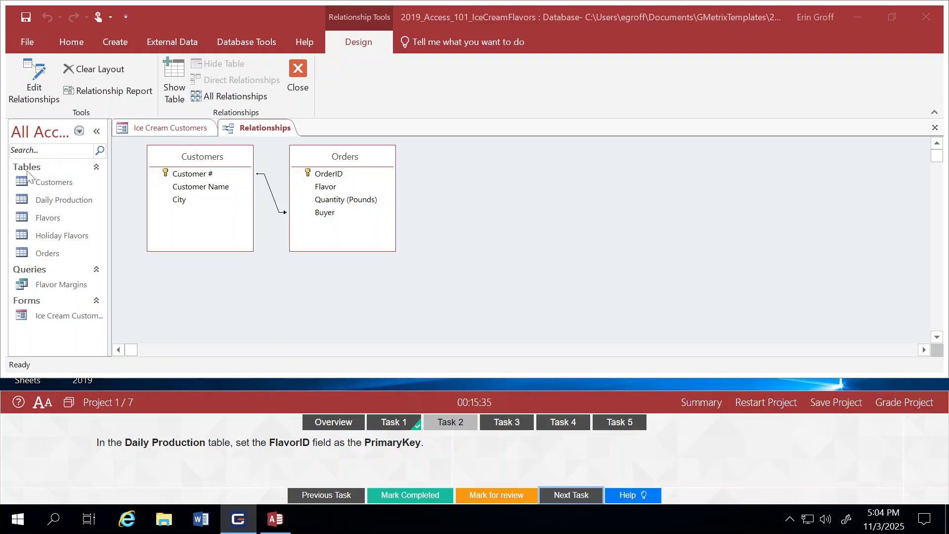
{"action": "right_click", "coordinate": [49, 203]}
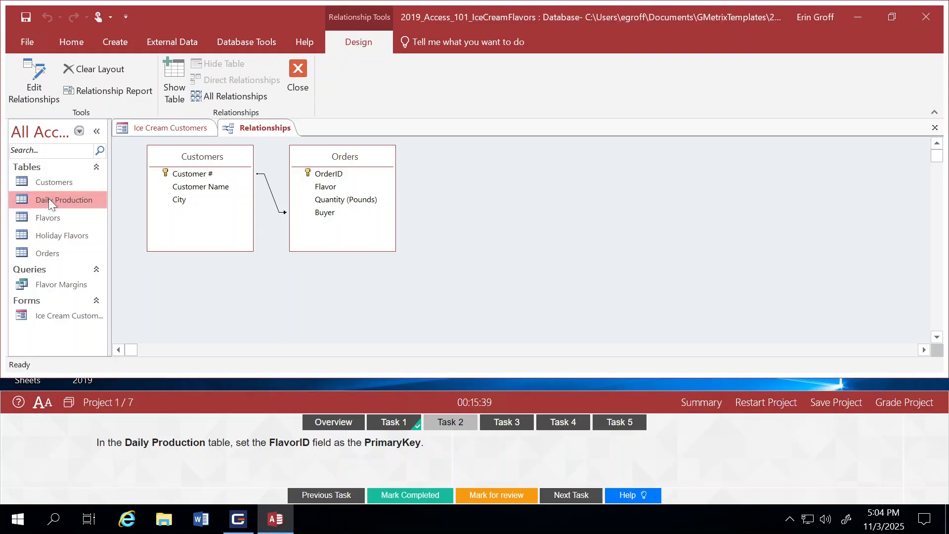
{"action": "left_click", "coordinate": [79, 227]}
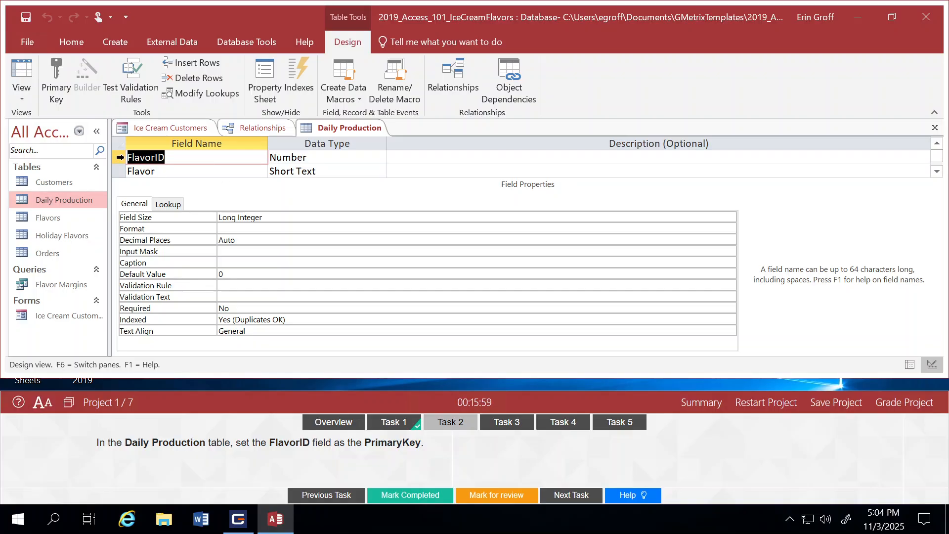
{"action": "left_click", "coordinate": [120, 157]}
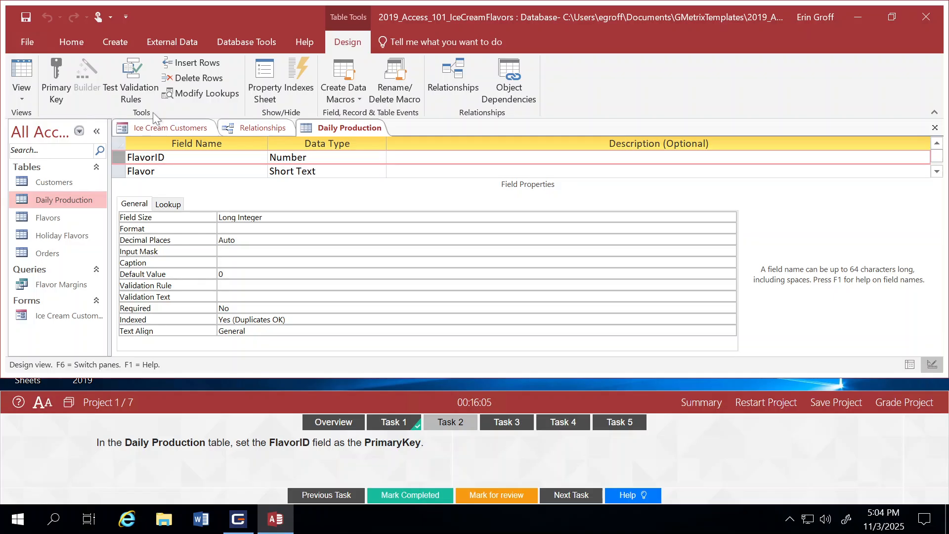
{"action": "left_click", "coordinate": [55, 79]}
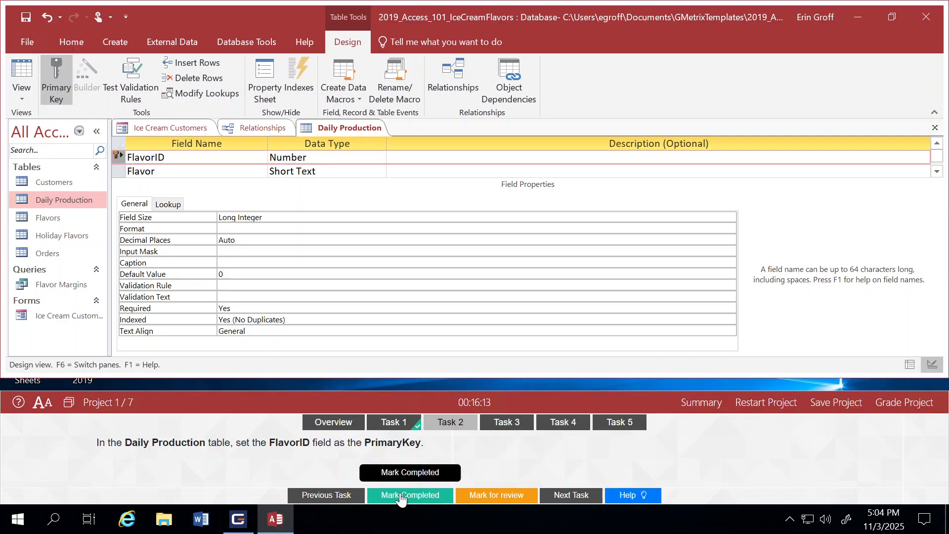
{"action": "left_click", "coordinate": [29, 19]}
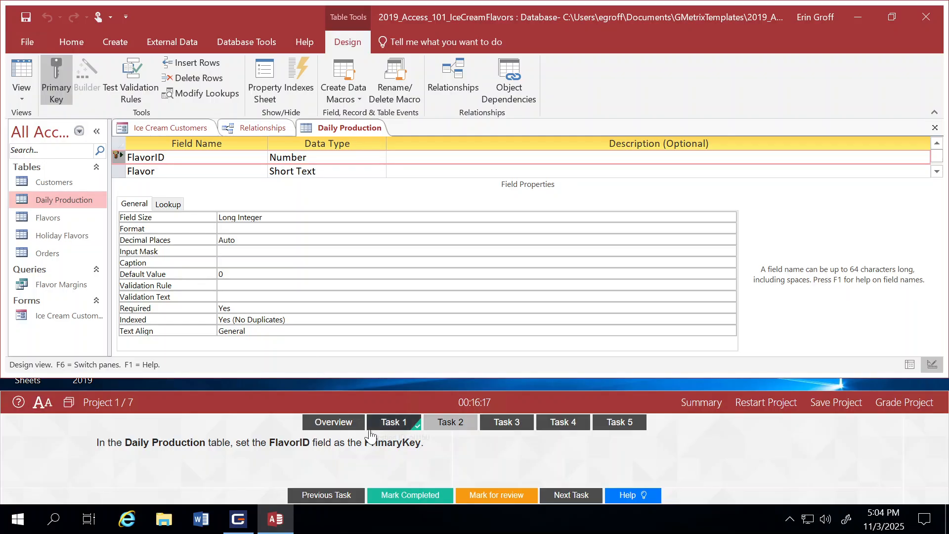
{"action": "left_click", "coordinate": [424, 500]}
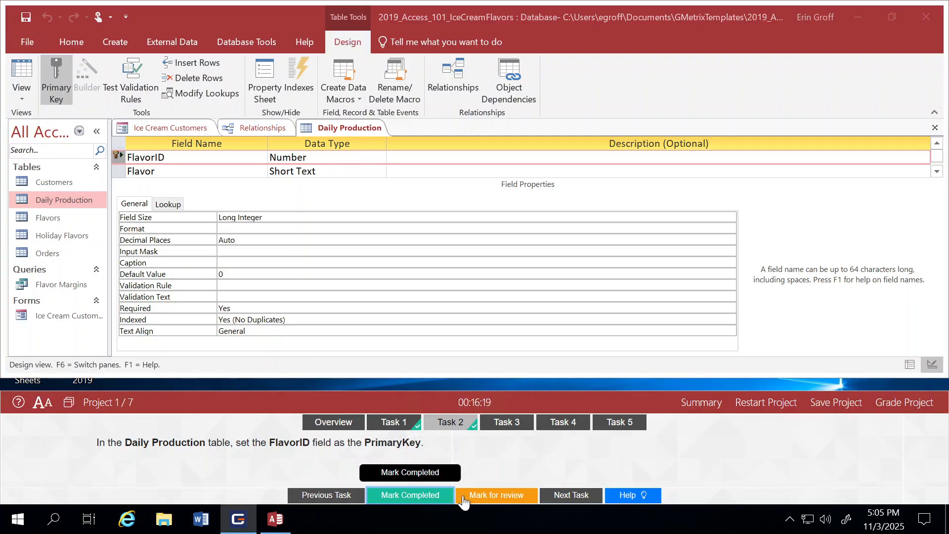
For Task 3, add a Short Text field named Holiday below Flavor in the Holiday Flavors table design
{"action": "left_click", "coordinate": [574, 497]}
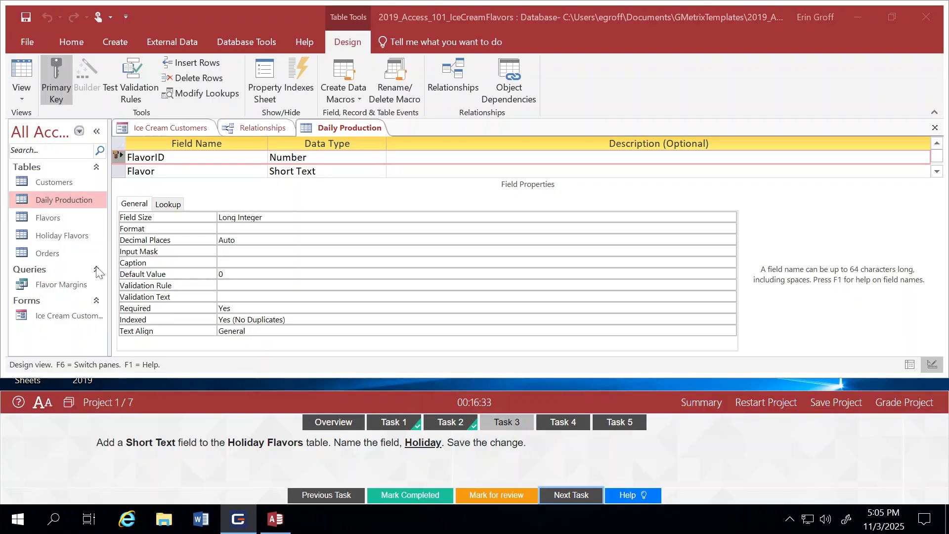
{"action": "right_click", "coordinate": [74, 241]}
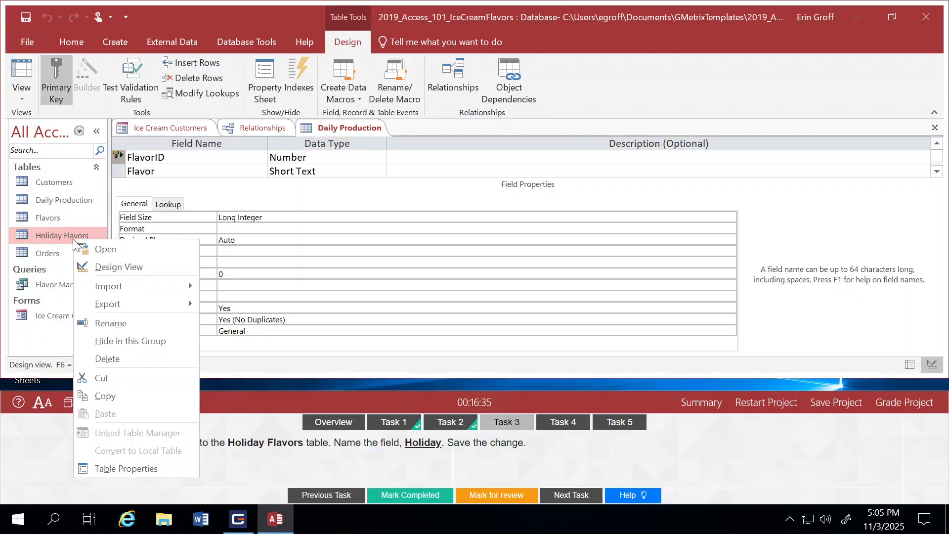
{"action": "left_click", "coordinate": [123, 266]}
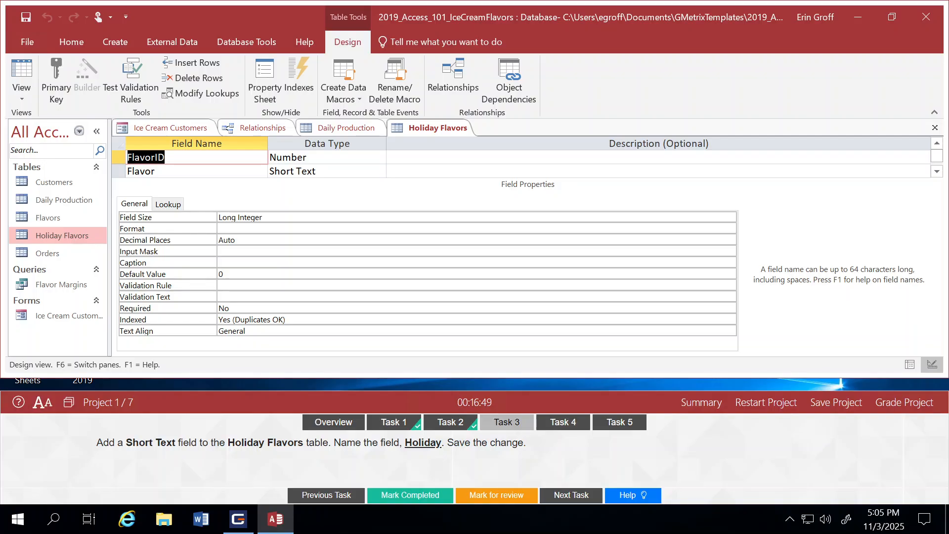
{"action": "left_click", "coordinate": [390, 172]}
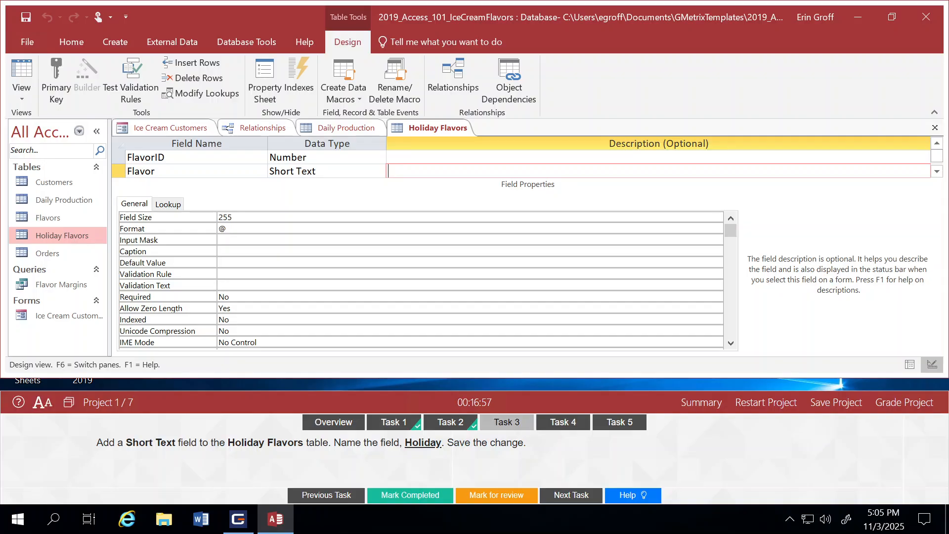
{"action": "key", "text": "Tab"}
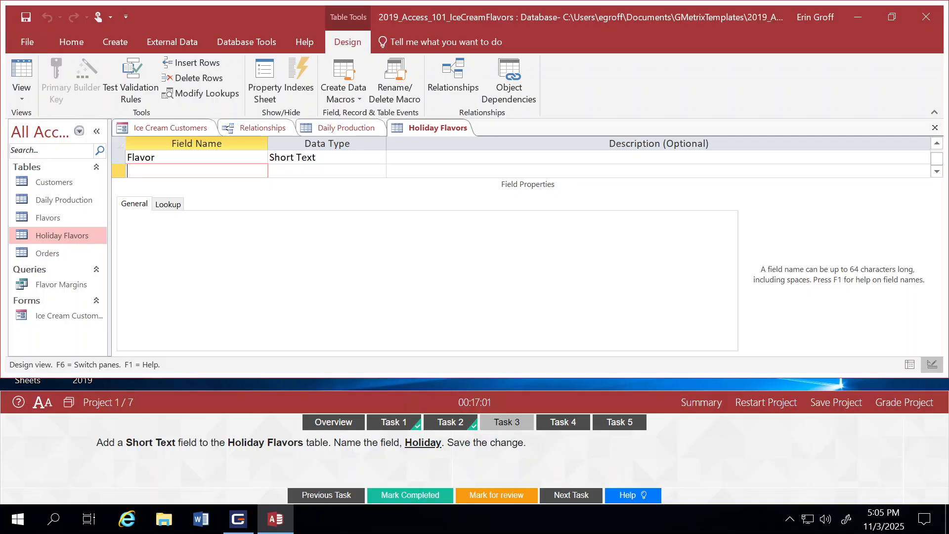
{"action": "type", "text": "Holiday"}
{"action": "key", "text": "Tab"}
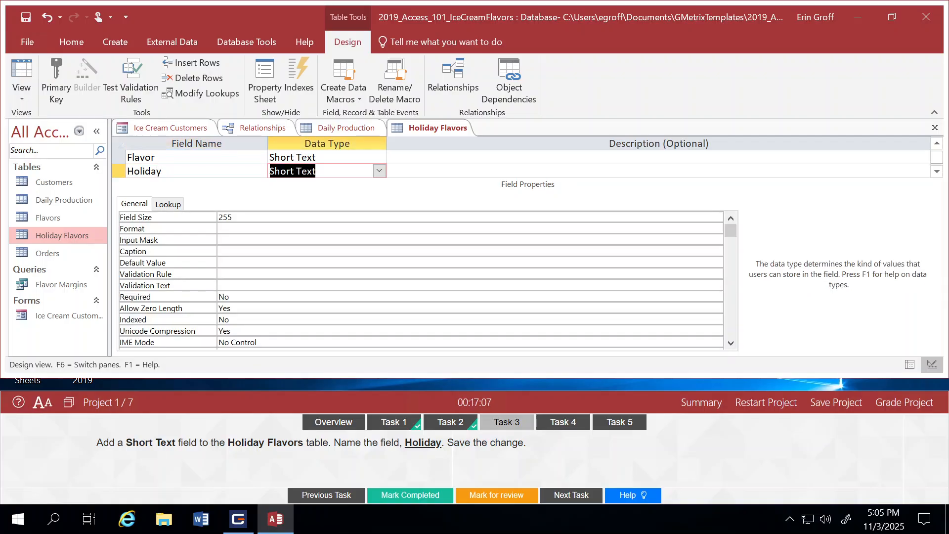
Save the Holiday Flavors table design, mark Task 3 completed and go on to Task 4
{"action": "key", "text": "Tab"}
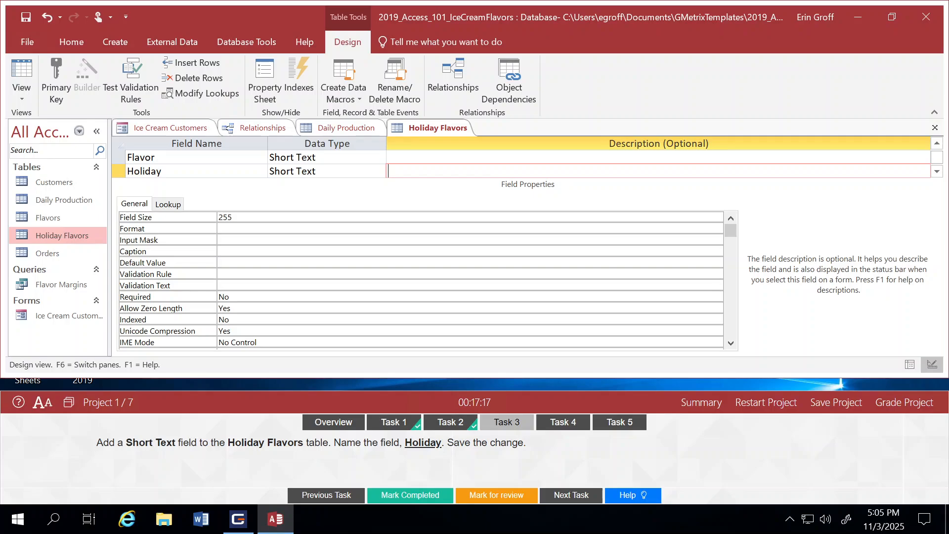
{"action": "left_click", "coordinate": [24, 20]}
{"action": "left_click", "coordinate": [408, 495]}
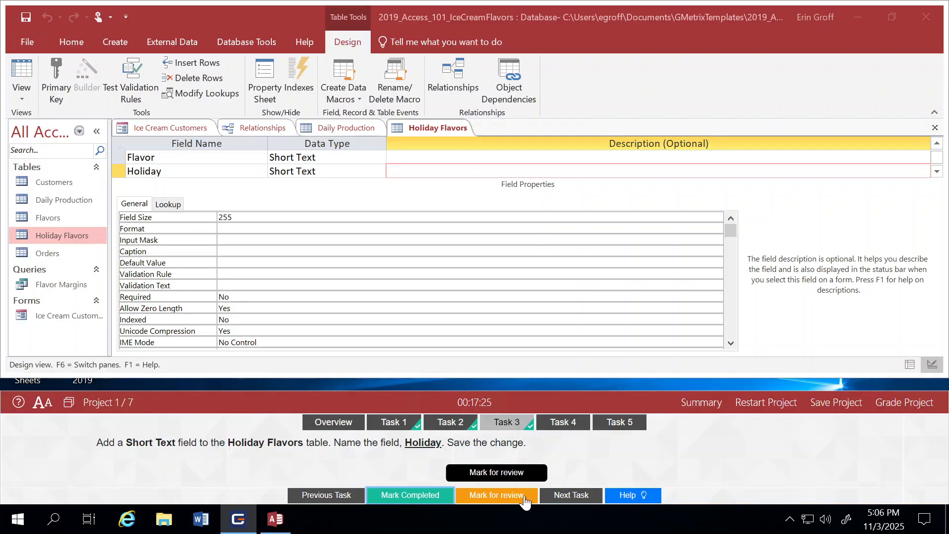
{"action": "left_click", "coordinate": [571, 496]}
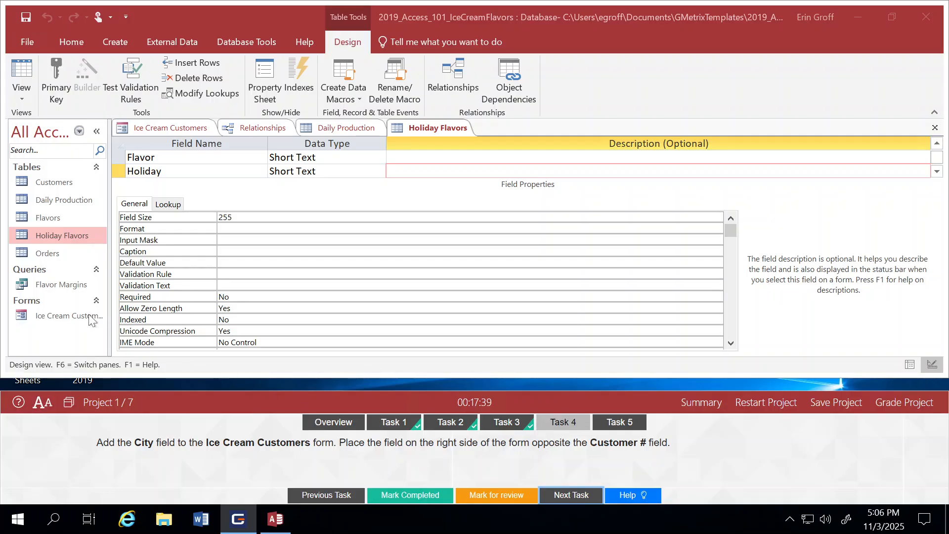
In the design of the Ice Cream Customers form, add the City field on the right side, level with Customer #
{"action": "right_click", "coordinate": [55, 315]}
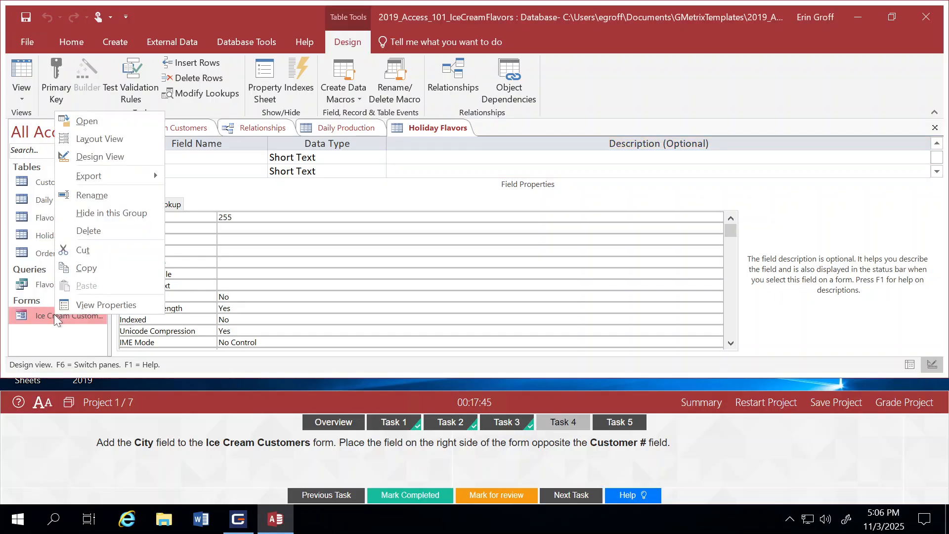
{"action": "left_click", "coordinate": [100, 157]}
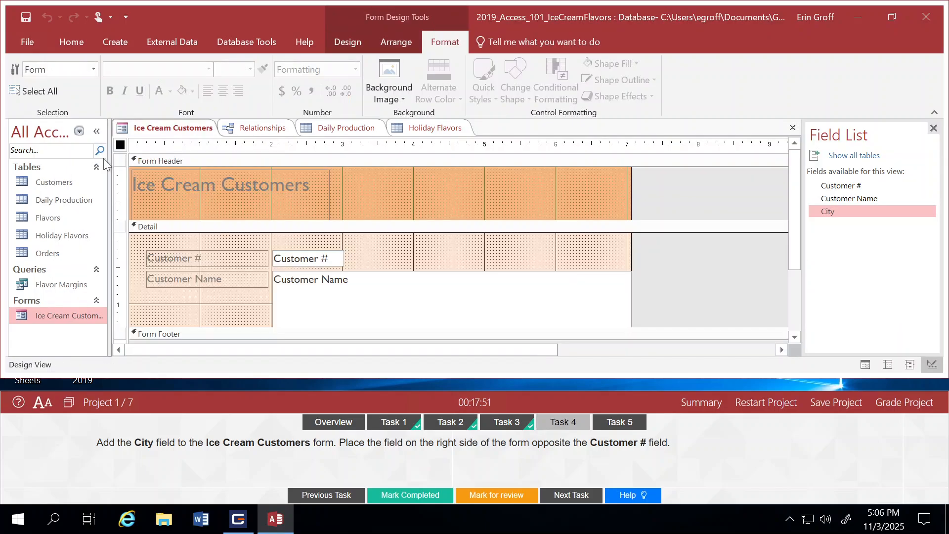
{"action": "left_click", "coordinate": [353, 44]}
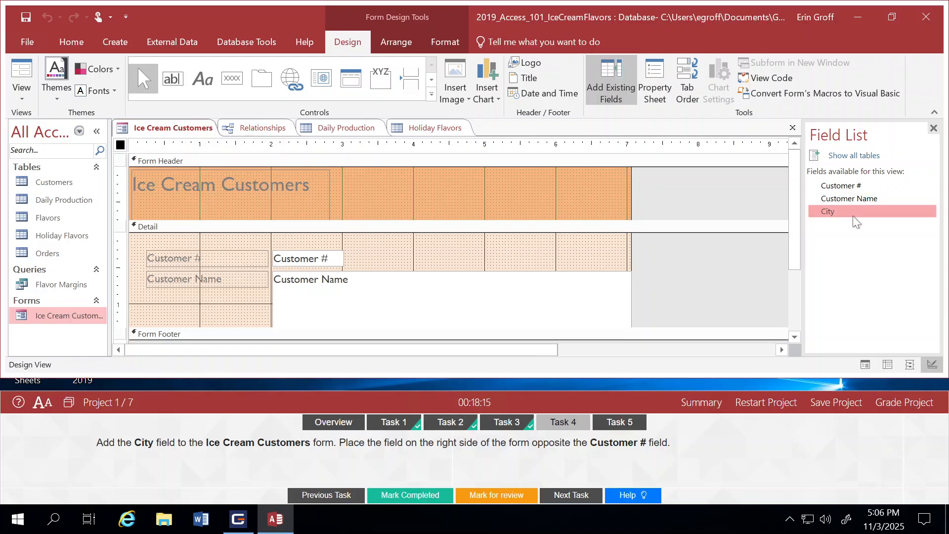
{"action": "left_click_drag", "start_coordinate": [843, 217], "coordinate": [502, 259]}
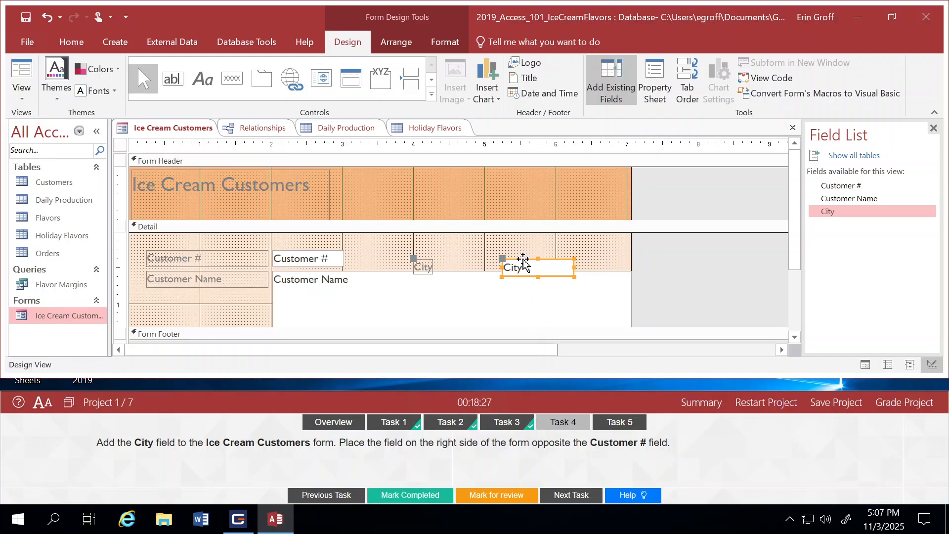
{"action": "left_click_drag", "start_coordinate": [519, 265], "coordinate": [519, 251]}
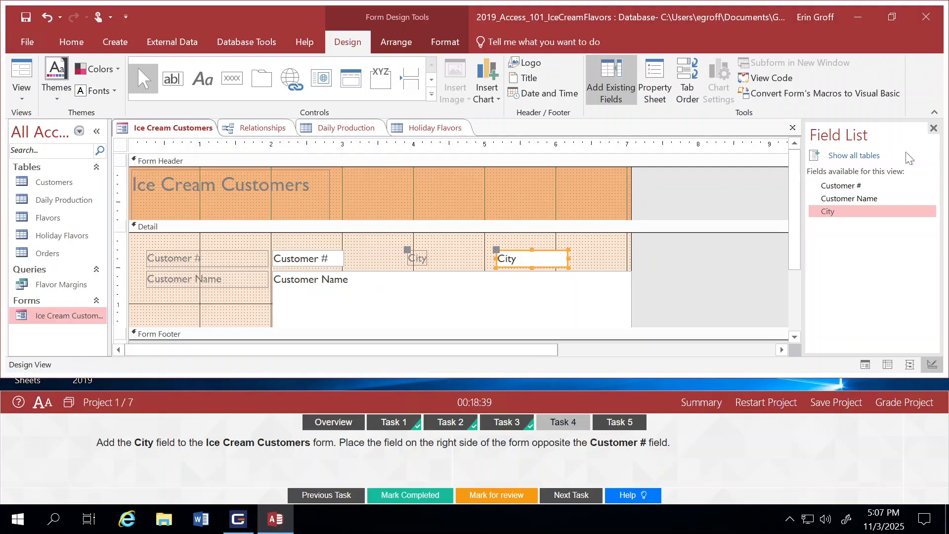
{"action": "left_click", "coordinate": [933, 128]}
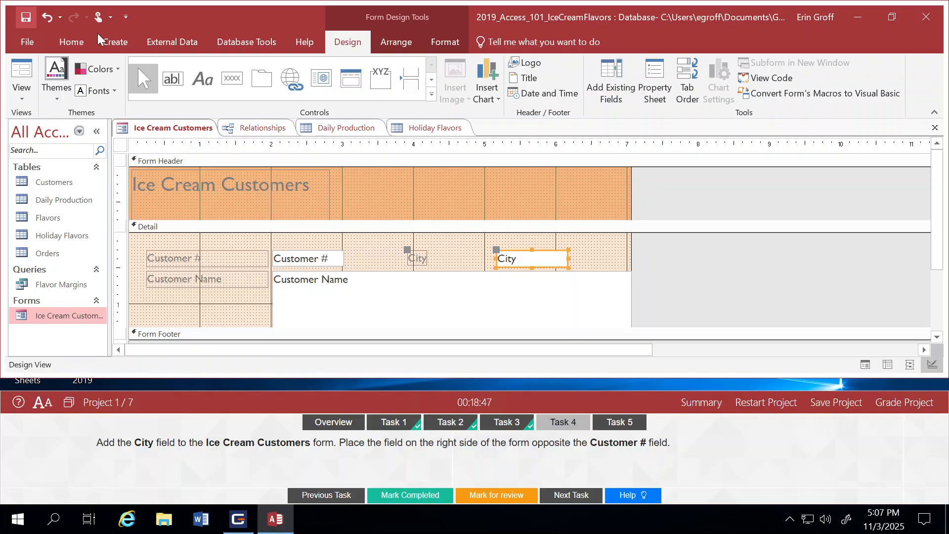
Show the Ice Cream Customers form in Form View, mark Task 4 completed and go on to Task 5
{"action": "right_click", "coordinate": [188, 129]}
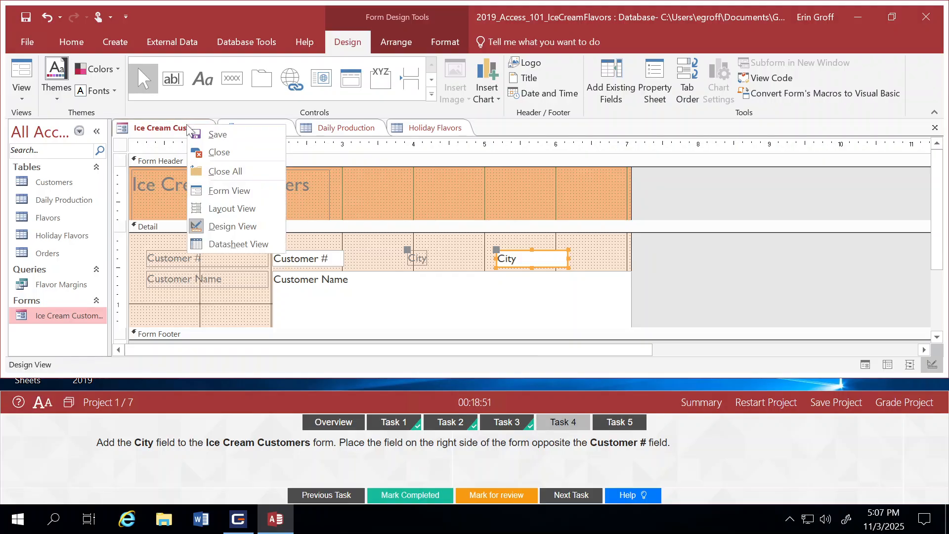
{"action": "left_click", "coordinate": [228, 191]}
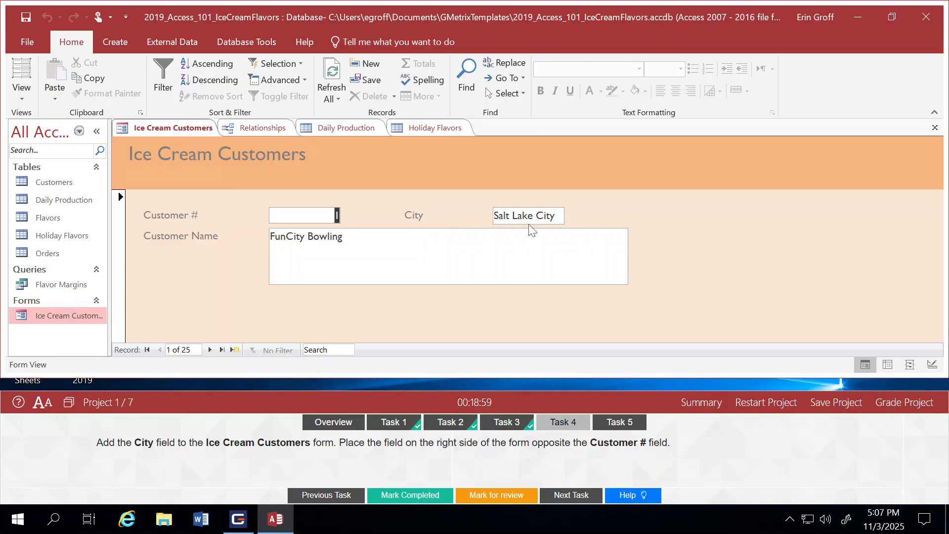
{"action": "left_click", "coordinate": [428, 496]}
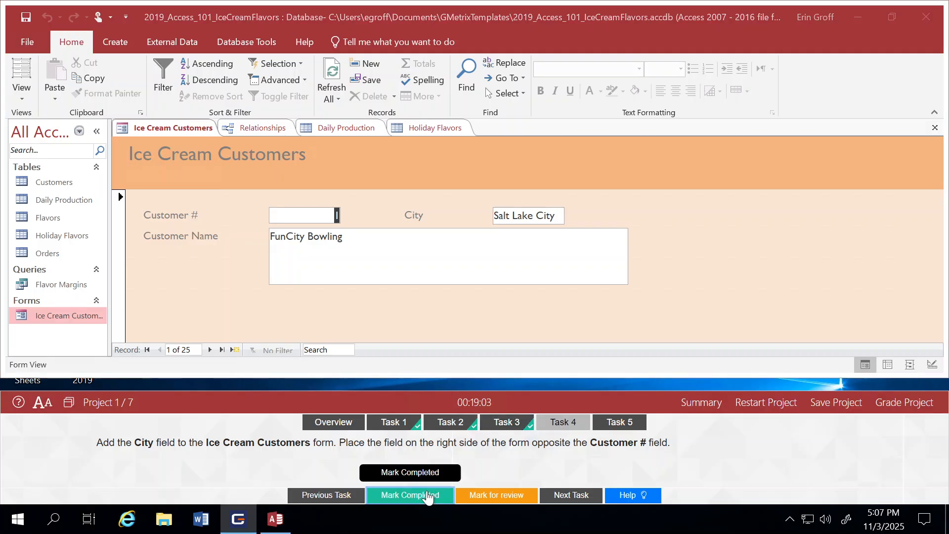
{"action": "left_click", "coordinate": [578, 495]}
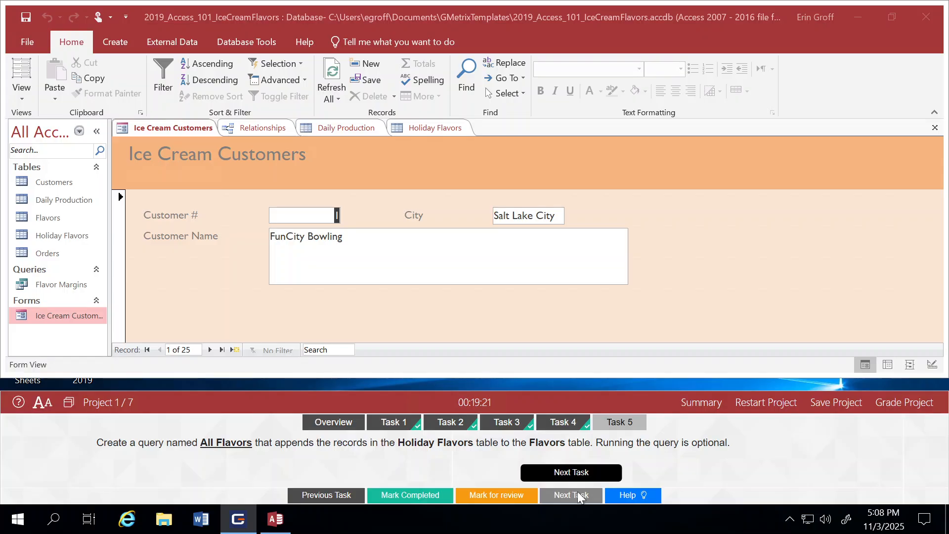
Create a new query in design view with the Holiday Flavors table as its source
{"action": "left_click", "coordinate": [119, 46]}
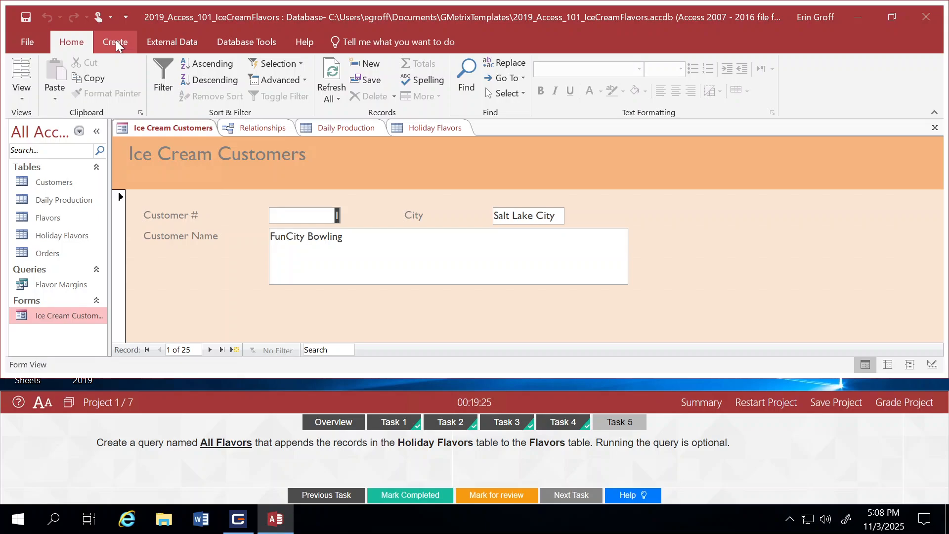
{"action": "left_click", "coordinate": [117, 45]}
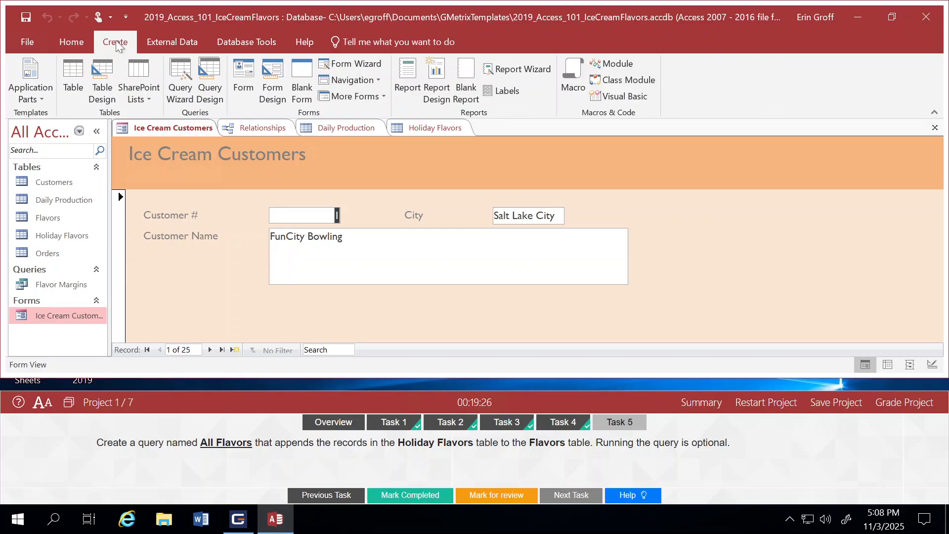
{"action": "left_click", "coordinate": [216, 90]}
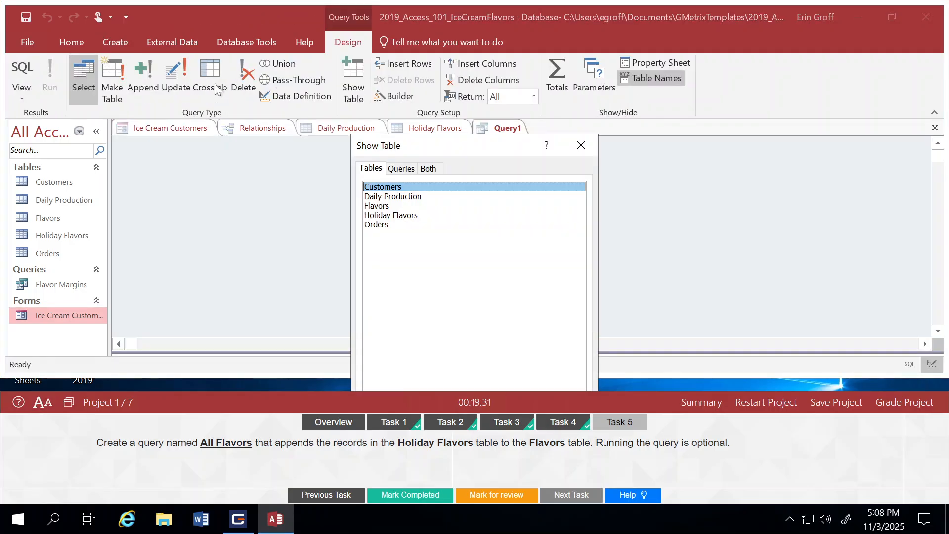
{"action": "left_click_drag", "start_coordinate": [402, 144], "coordinate": [325, 73]}
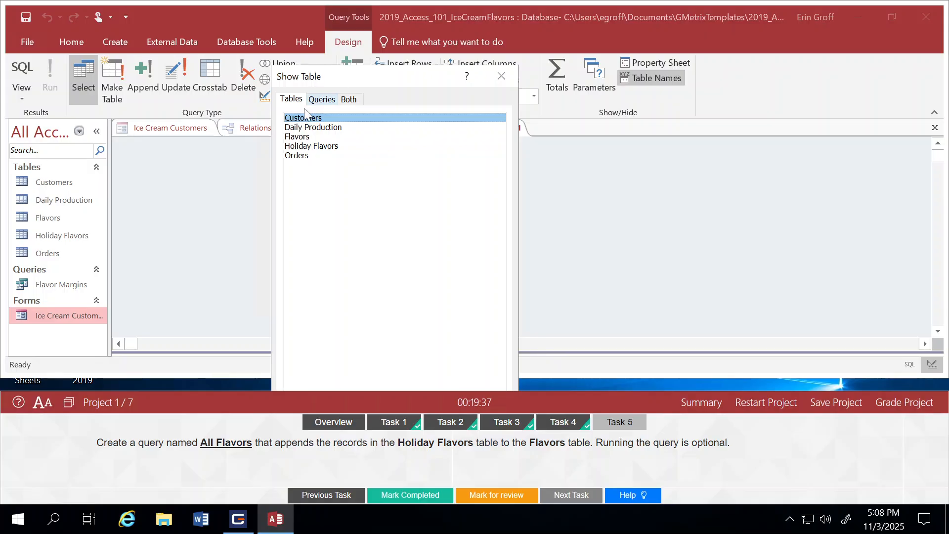
{"action": "left_click", "coordinate": [325, 151]}
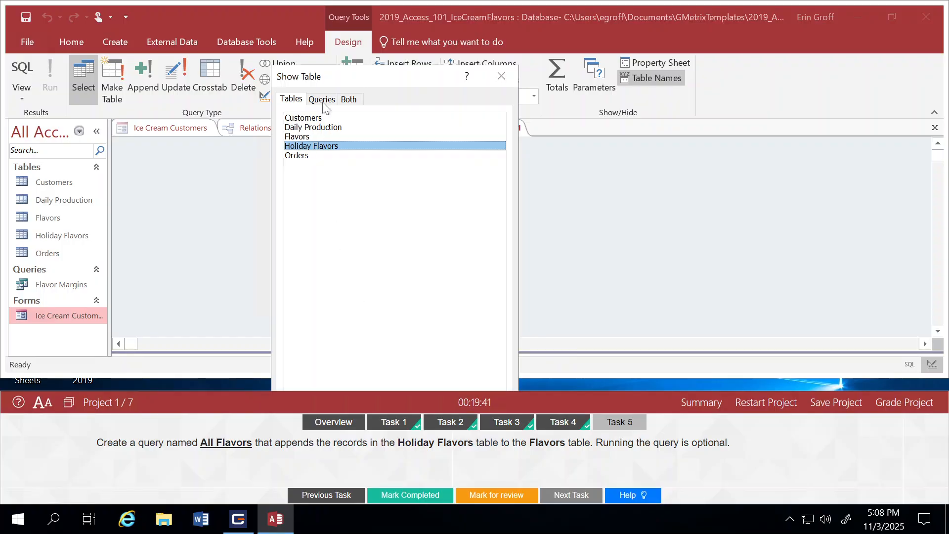
{"action": "left_click_drag", "start_coordinate": [347, 76], "coordinate": [319, 31]}
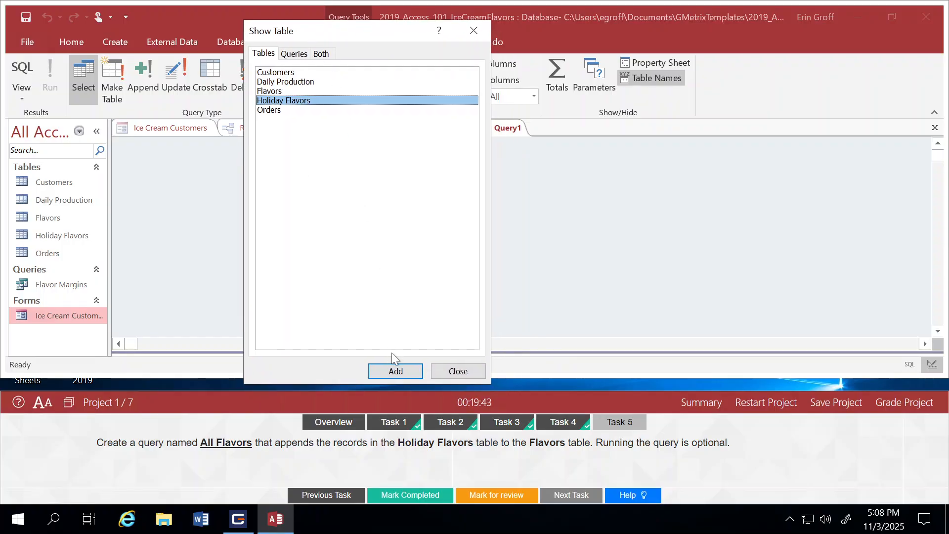
{"action": "left_click", "coordinate": [396, 371]}
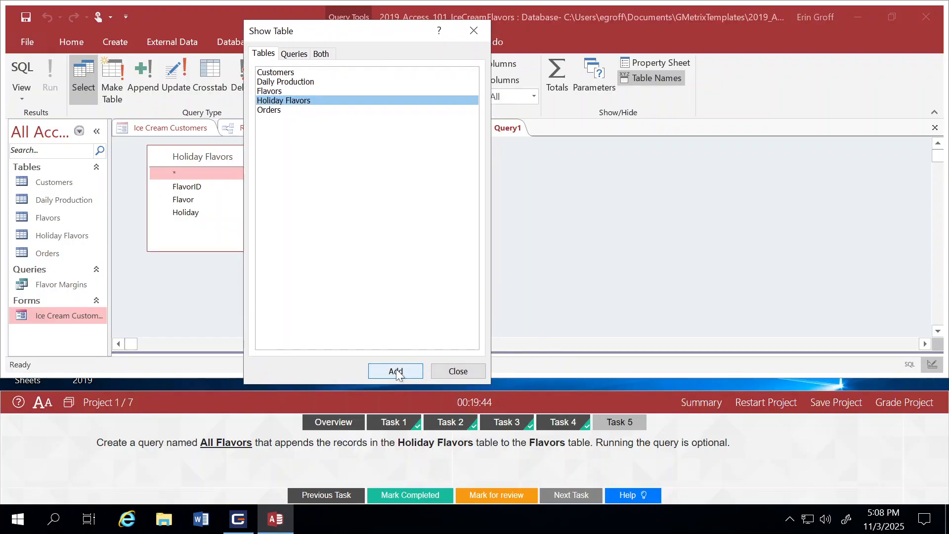
{"action": "left_click", "coordinate": [459, 372]}
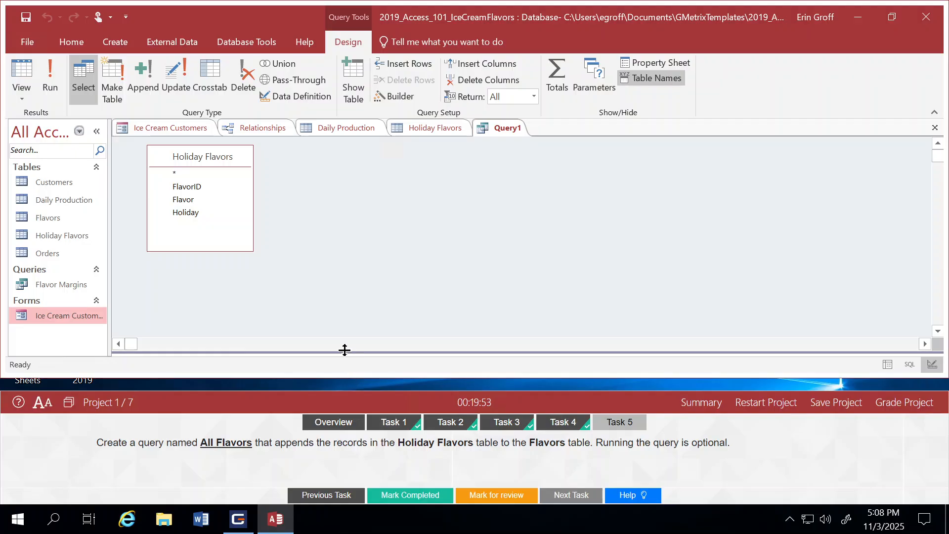
Enlarge the query design grid and add the FlavorID and Flavor fields from Holiday Flavors to it
{"action": "left_click_drag", "start_coordinate": [345, 350], "coordinate": [343, 263]}
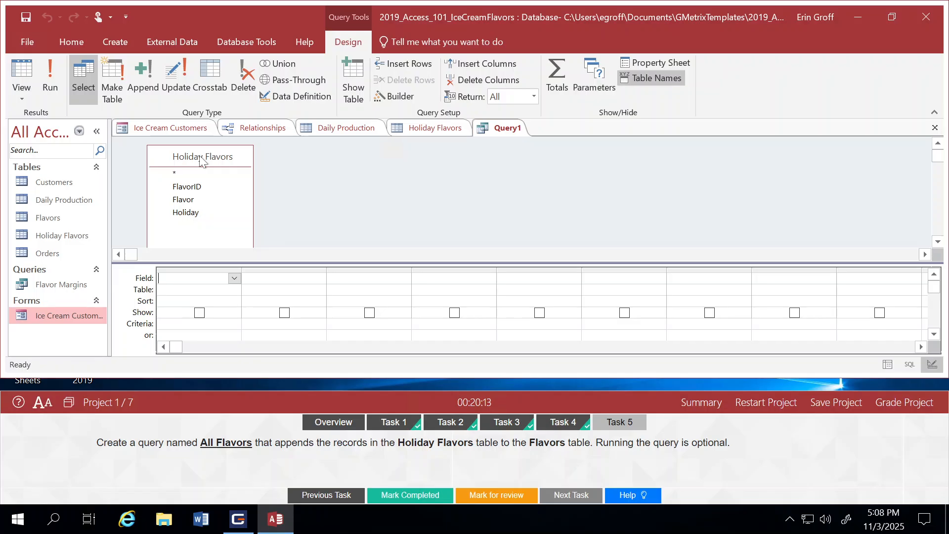
{"action": "double_click", "coordinate": [191, 191]}
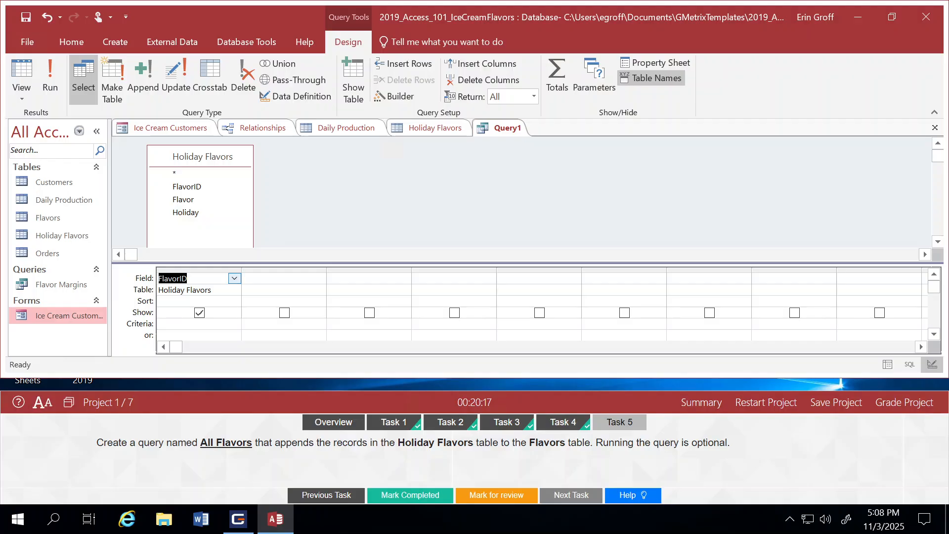
{"action": "double_click", "coordinate": [182, 200]}
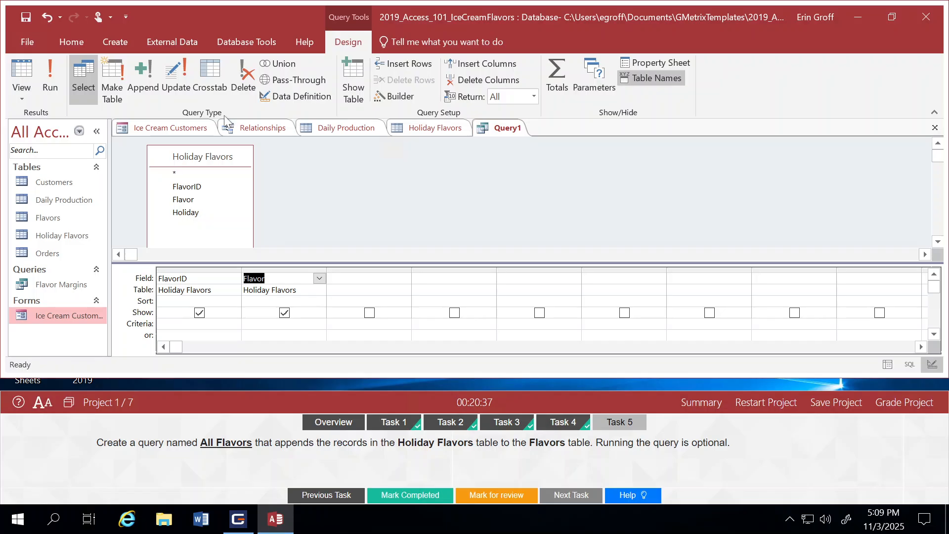
Change the query to an append query that adds its records to the Flavors table in the current database
{"action": "left_click", "coordinate": [146, 75]}
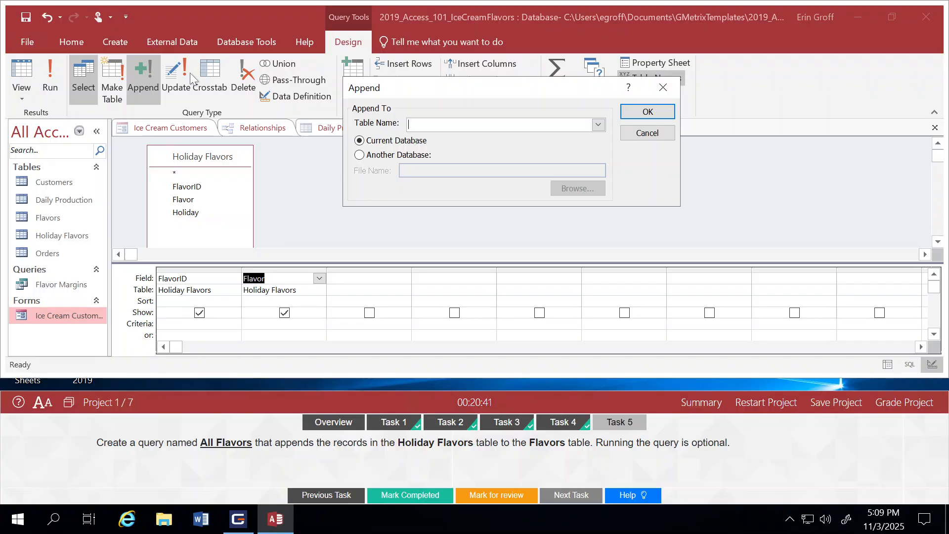
{"action": "left_click_drag", "start_coordinate": [435, 85], "coordinate": [408, 109]}
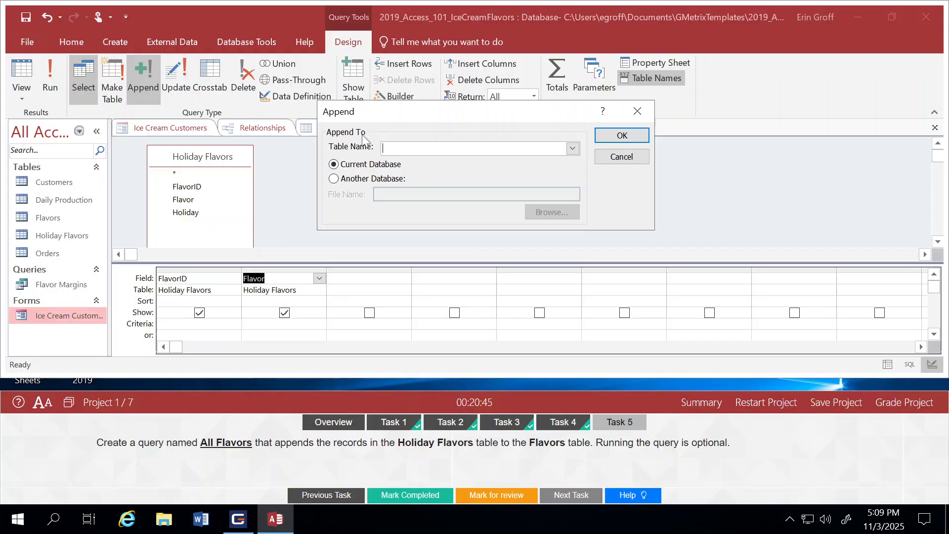
{"action": "left_click", "coordinate": [573, 149]}
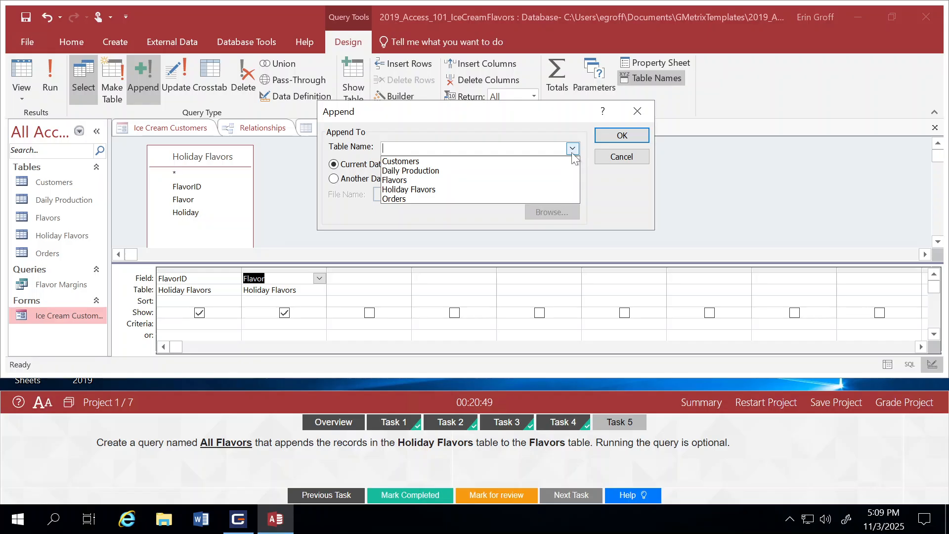
{"action": "left_click", "coordinate": [406, 181]}
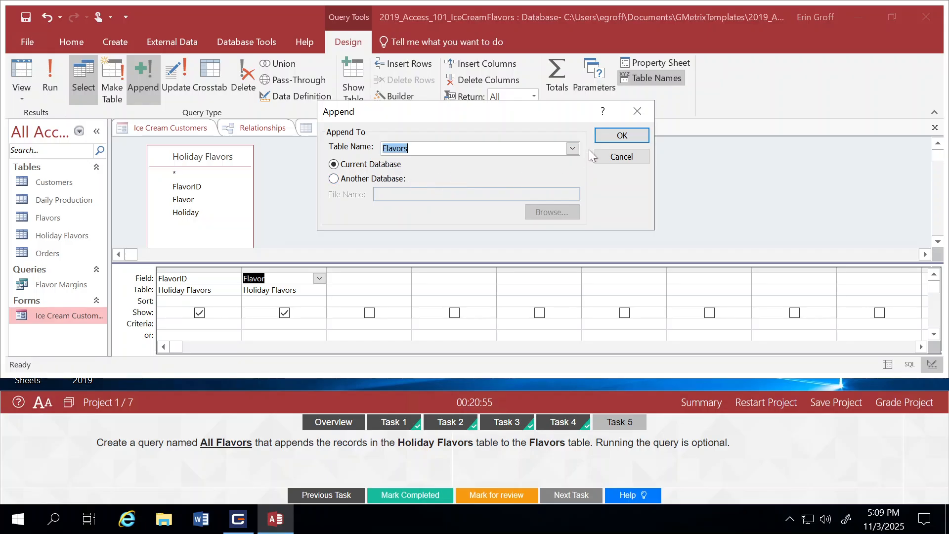
{"action": "left_click", "coordinate": [610, 136]}
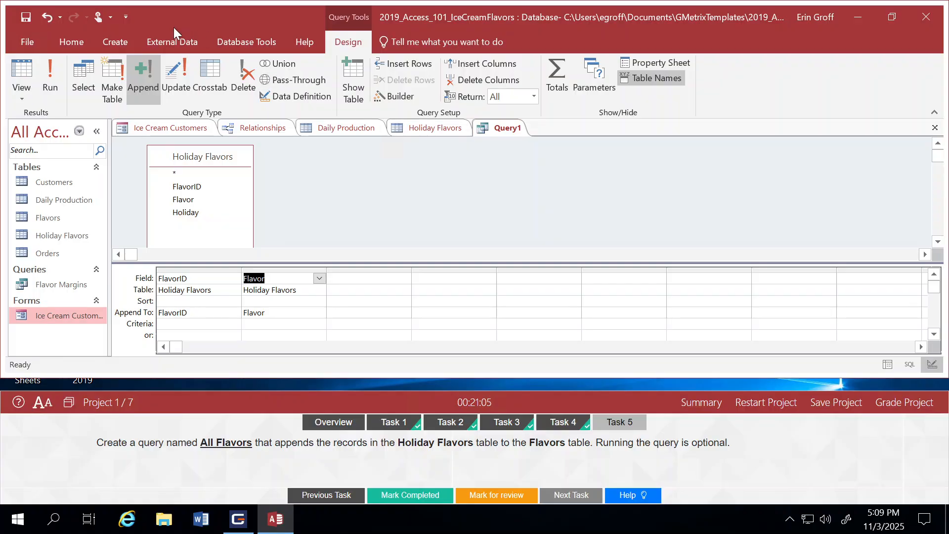
Save the append query as All Flavors
{"action": "left_click", "coordinate": [25, 18]}
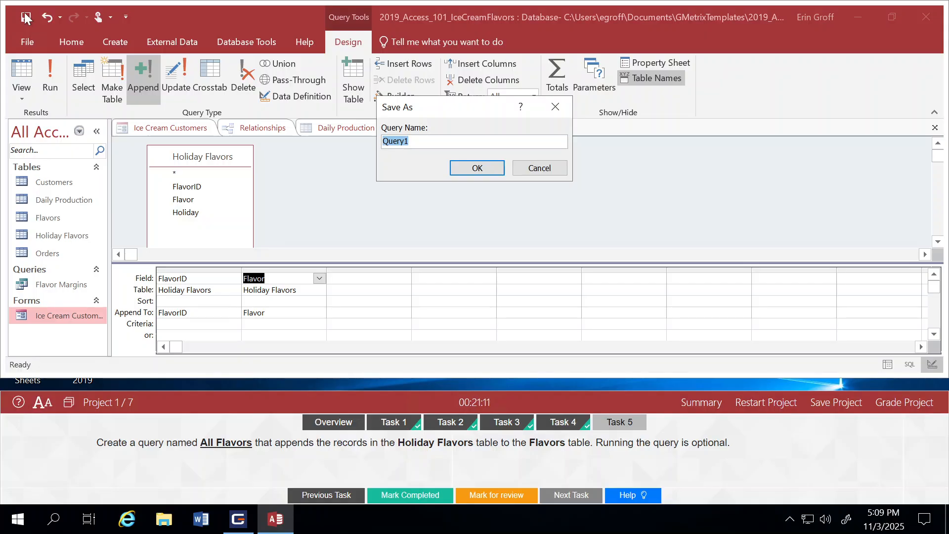
{"action": "type", "text": "All"}
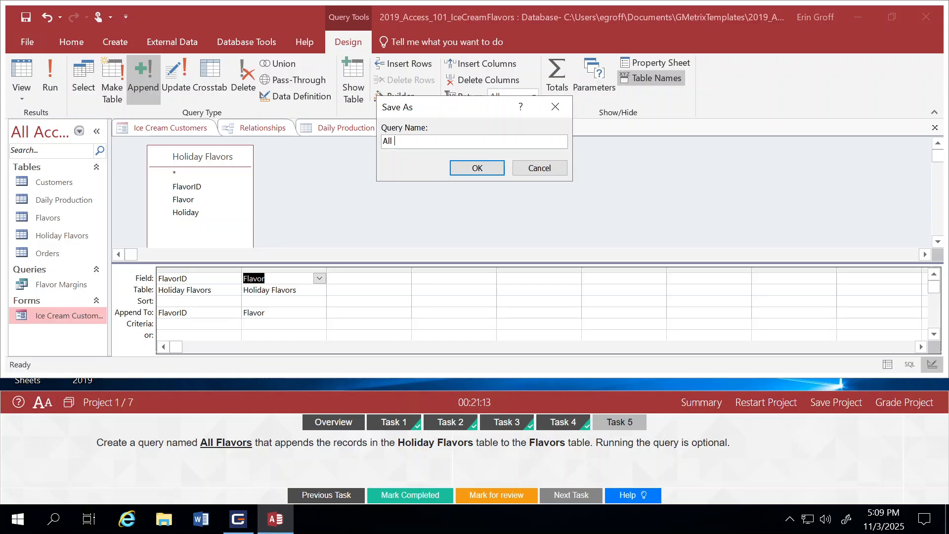
{"action": "type", "text": " Flavors"}
{"action": "left_click", "coordinate": [470, 166]}
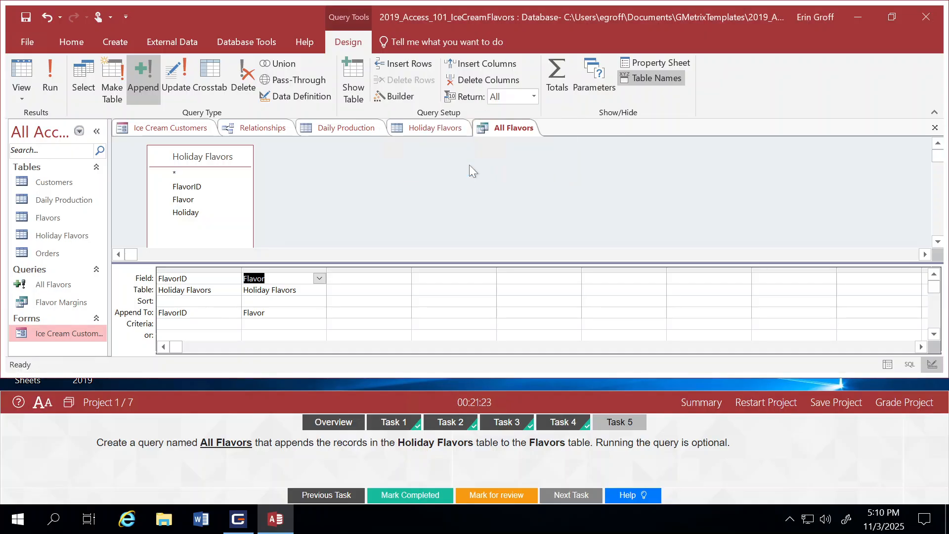
Mark Task 5 completed and submit the project for grading
{"action": "left_click", "coordinate": [55, 287]}
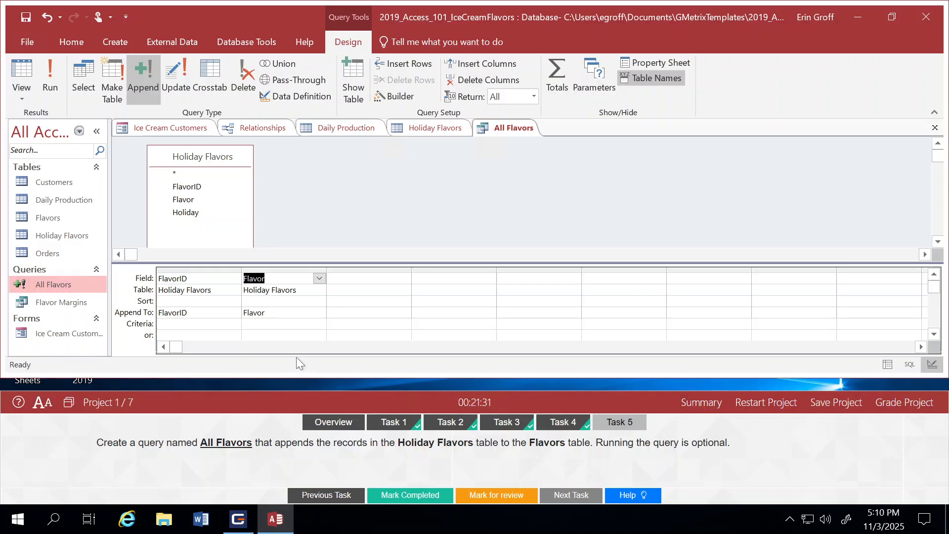
{"action": "left_click", "coordinate": [429, 494]}
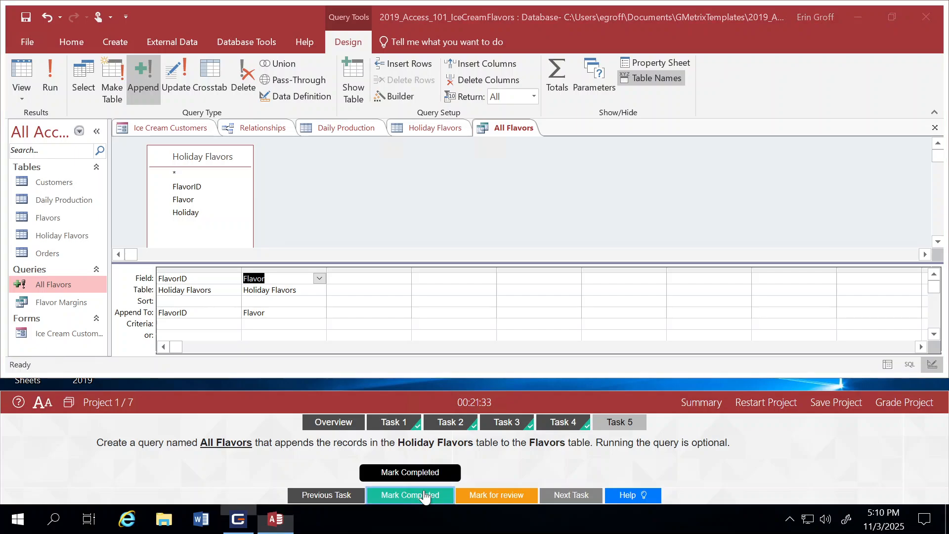
{"action": "left_click", "coordinate": [909, 407]}
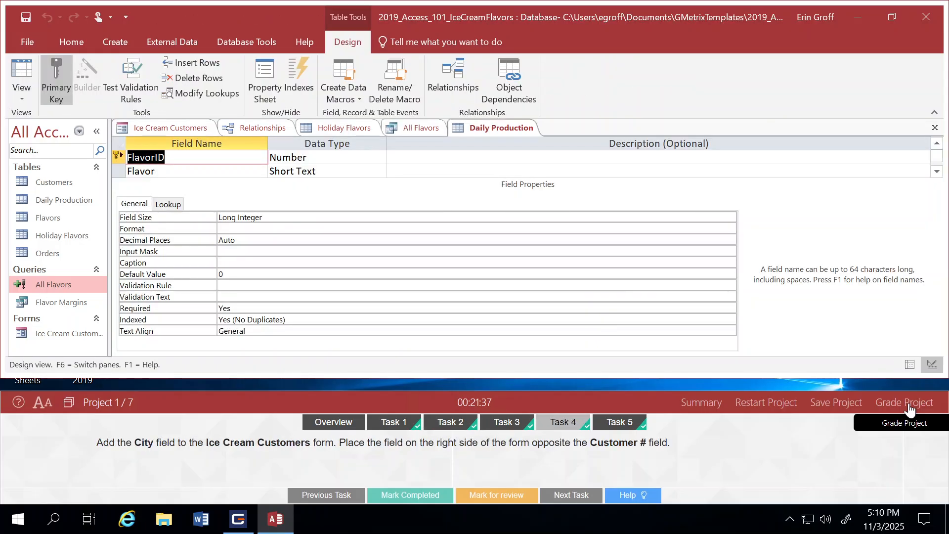